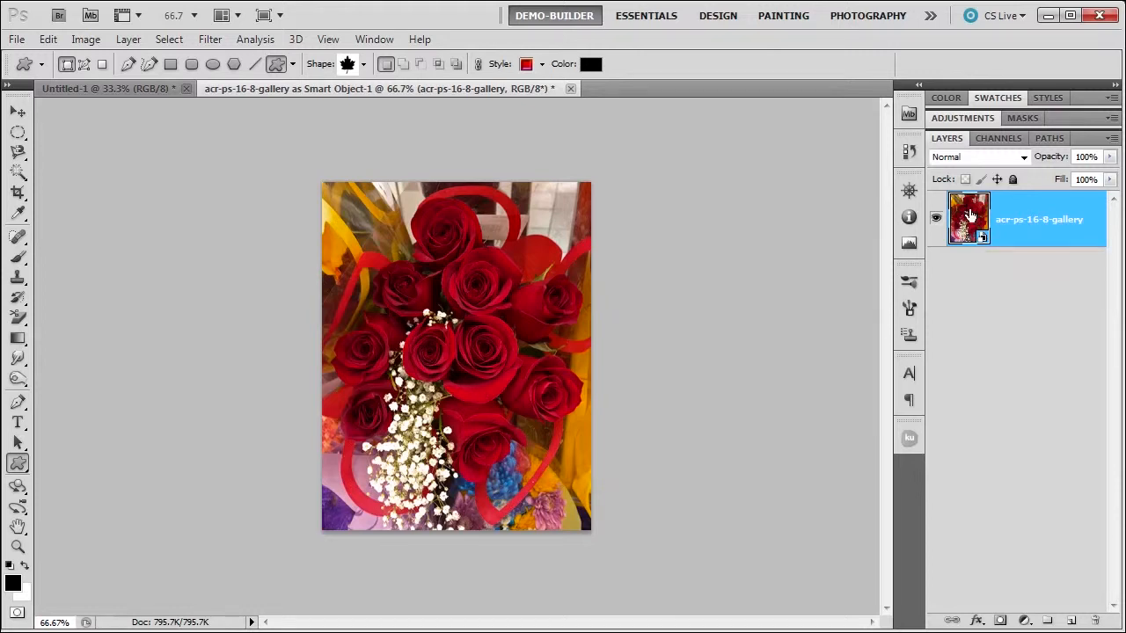
Edit the rose smart object in Camera Raw, setting Exposure to -0.30 and the Split Toning highlights hue to about 15.
double_click(969, 215)
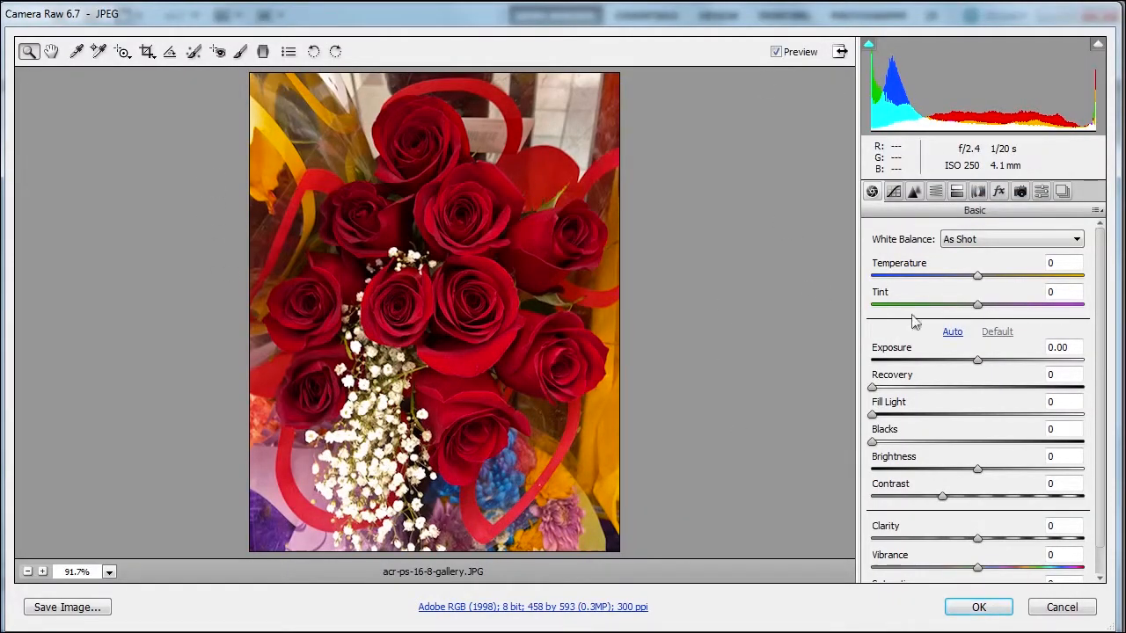
mouse_move(977, 359)
left_mouse_down()
mouse_move(1023, 359)
mouse_move(969, 362)
left_mouse_up()
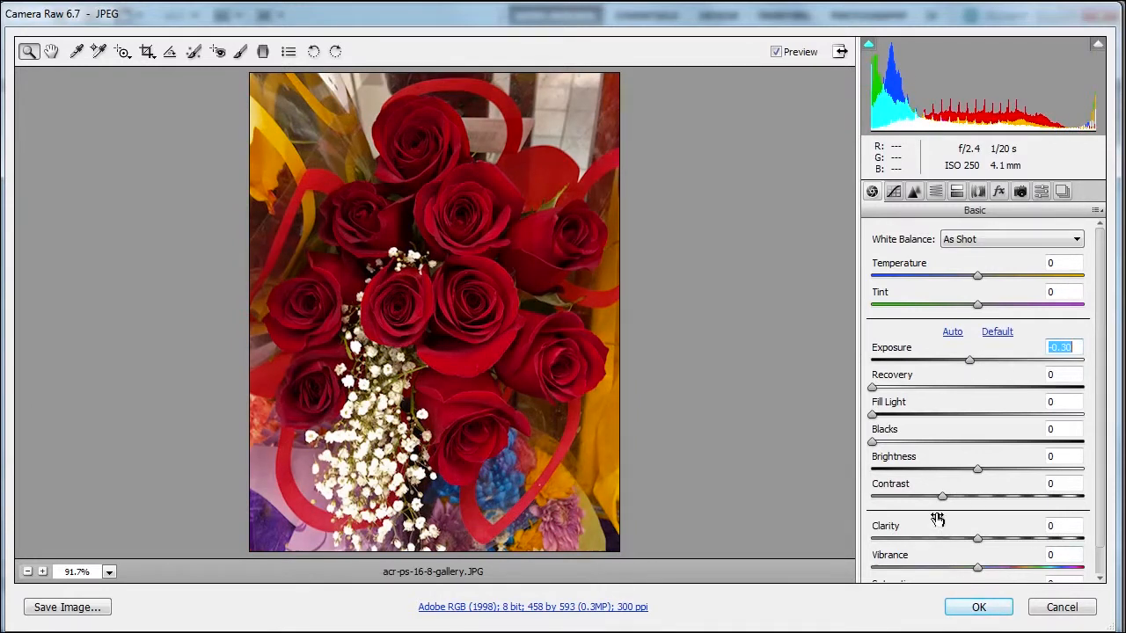
left_click(935, 192)
left_click(934, 235)
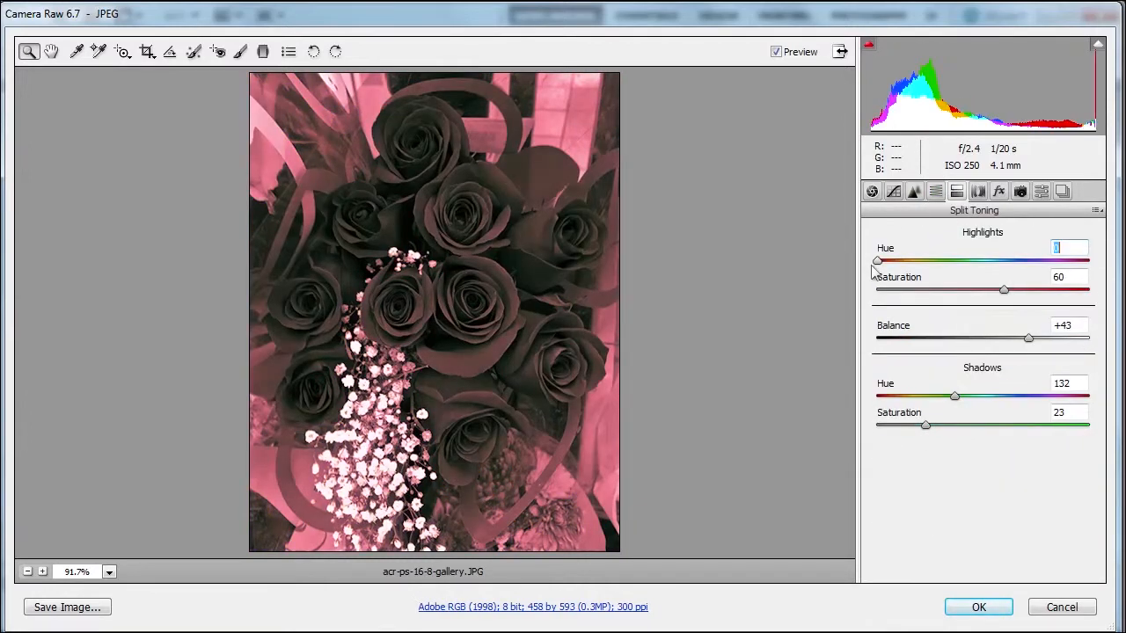
left_click_drag(883, 261, 888, 265)
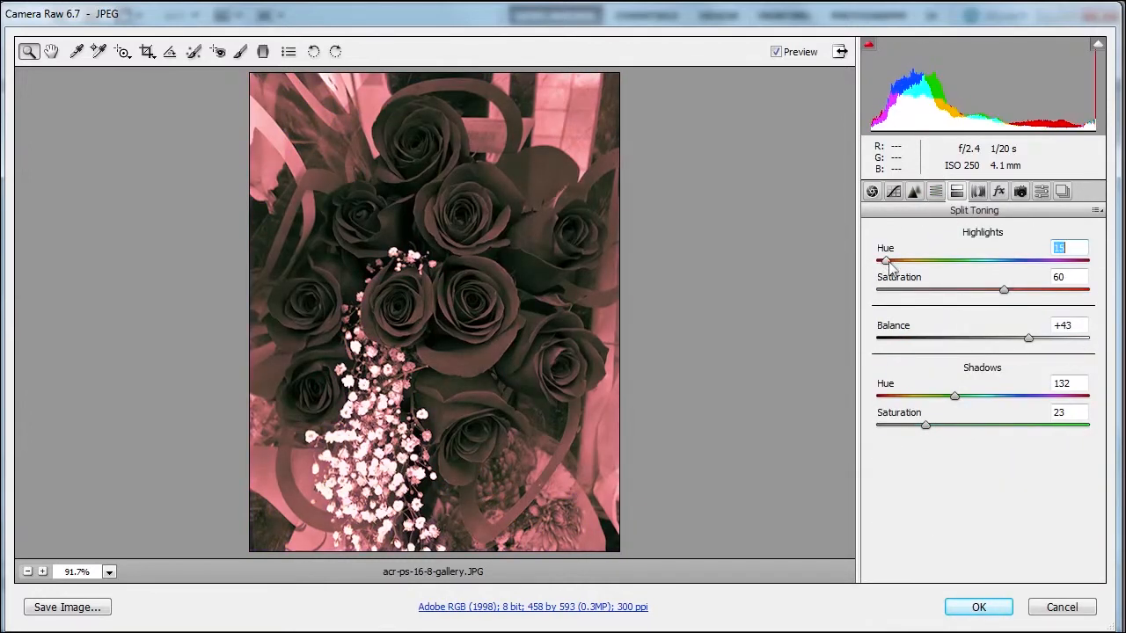
left_click(991, 607)
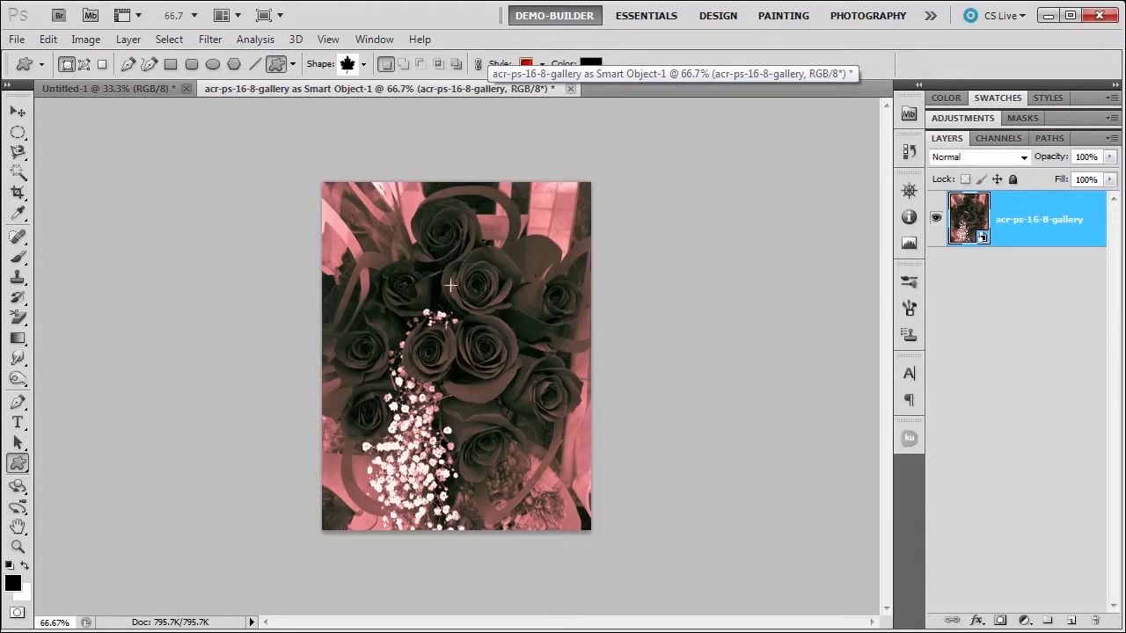
Restore the roses' original colours in Camera Raw and close the rose document without saving.
double_click(971, 217)
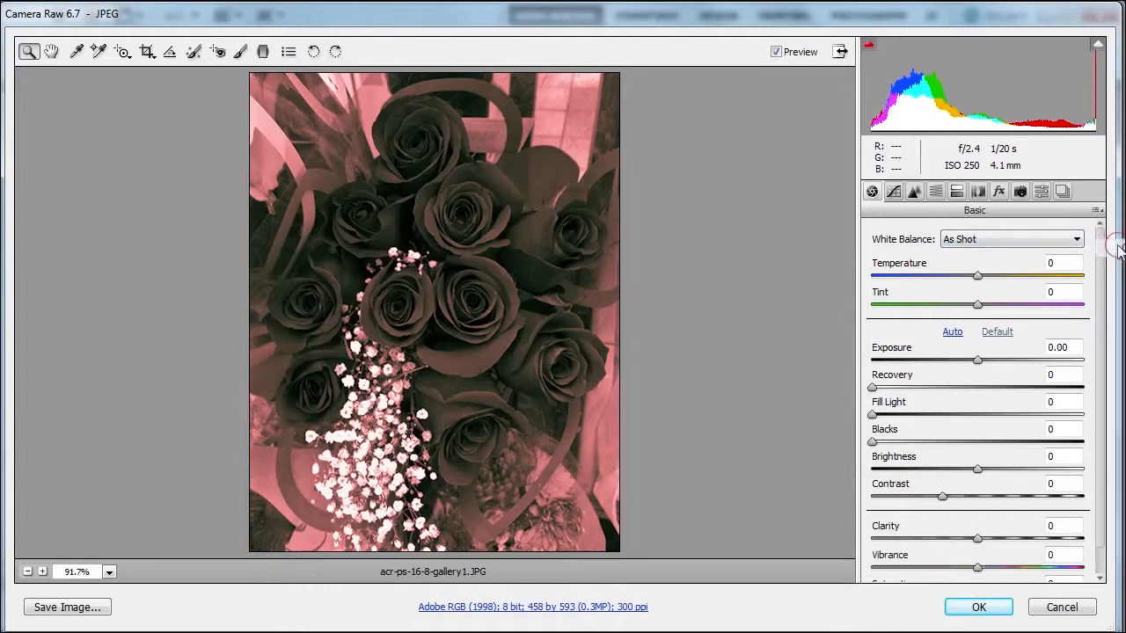
left_click(965, 611)
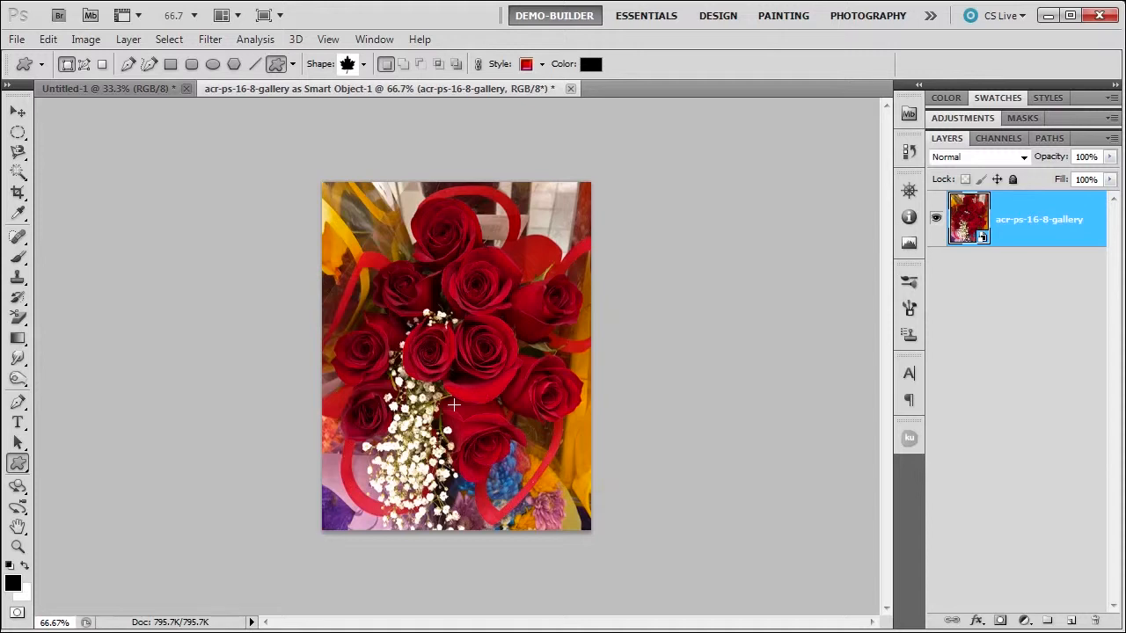
left_click(571, 88)
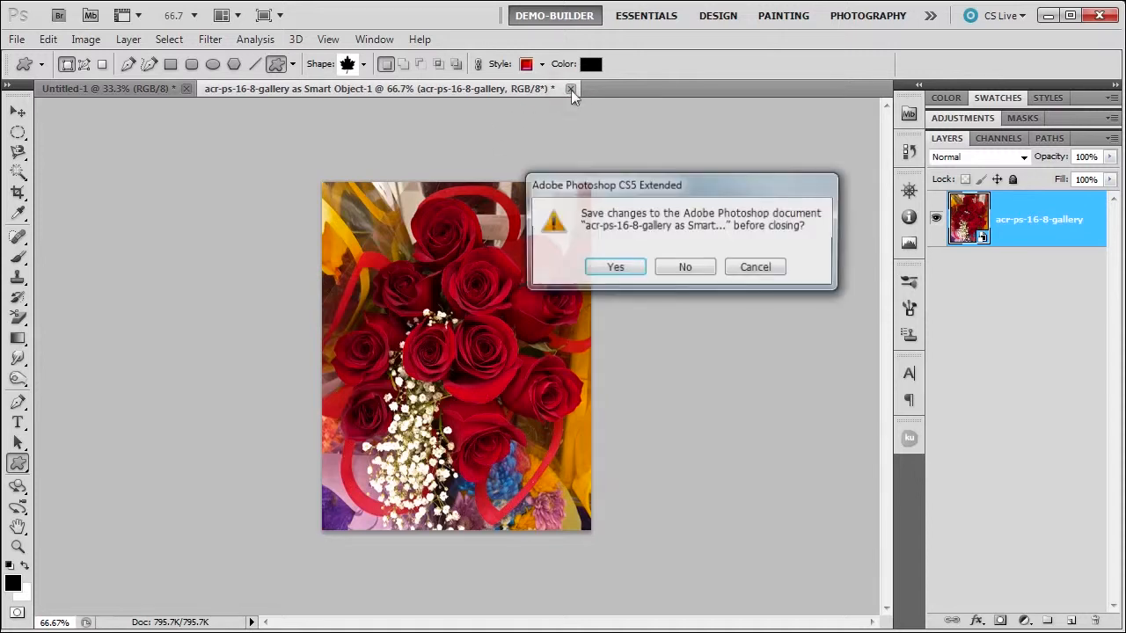
left_click(682, 268)
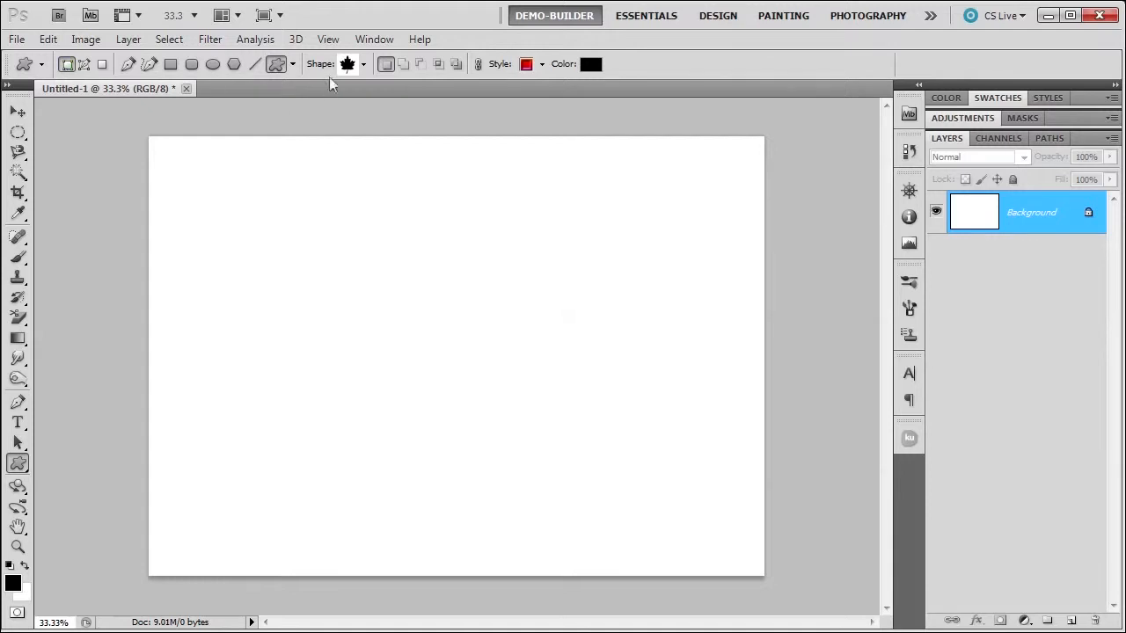
Draw a maple leaf custom shape in the canvas's upper-left area and convert its layer to a smart object.
left_click_drag(223, 190, 316, 344)
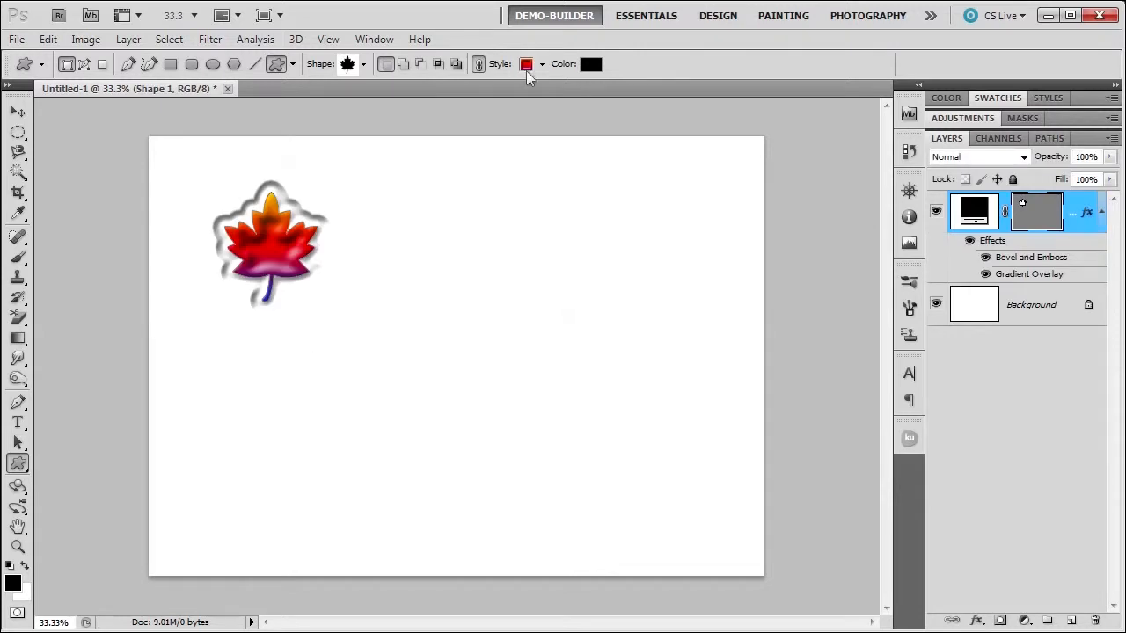
right_click(1079, 204)
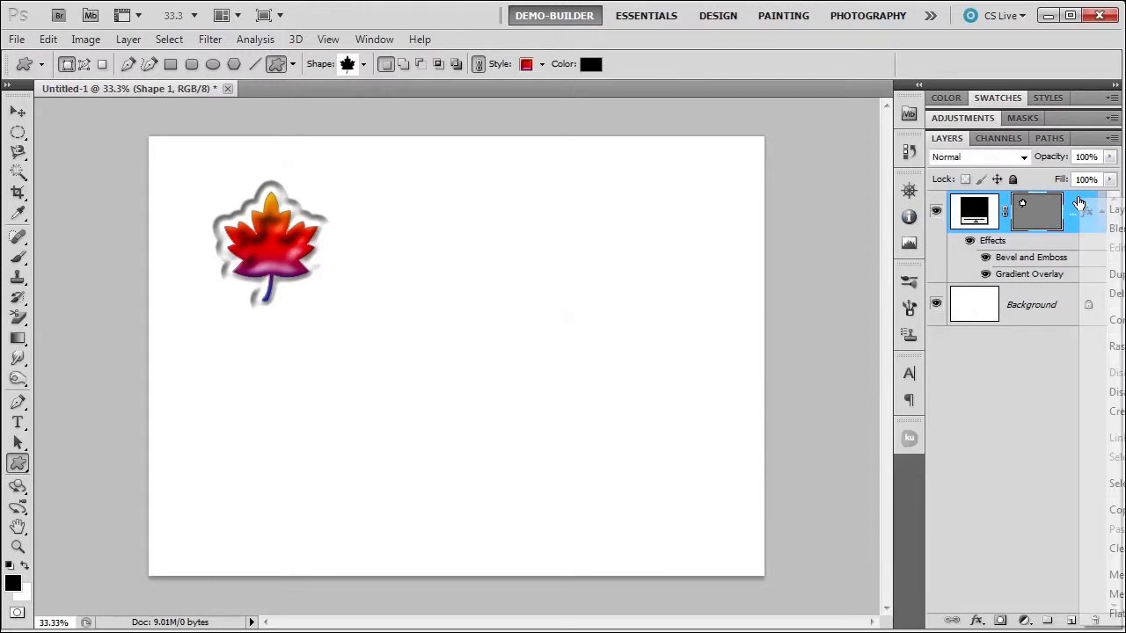
left_click(1112, 320)
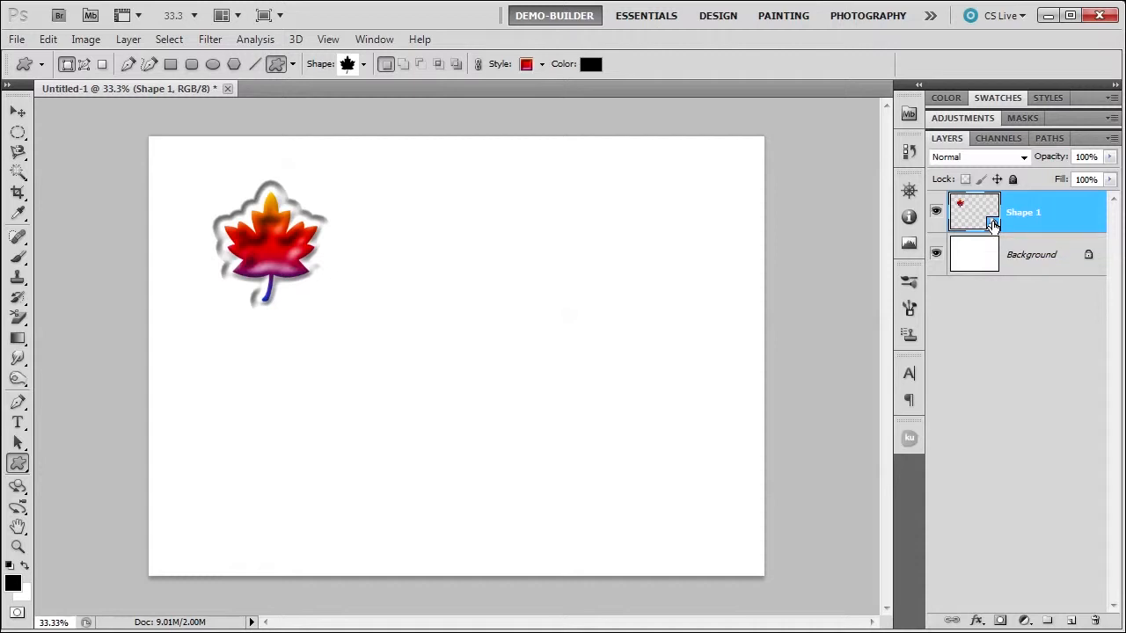
Duplicate the leaf smart object twice and place the copies at the canvas's right side and lower centre.
key("ctrl+j")
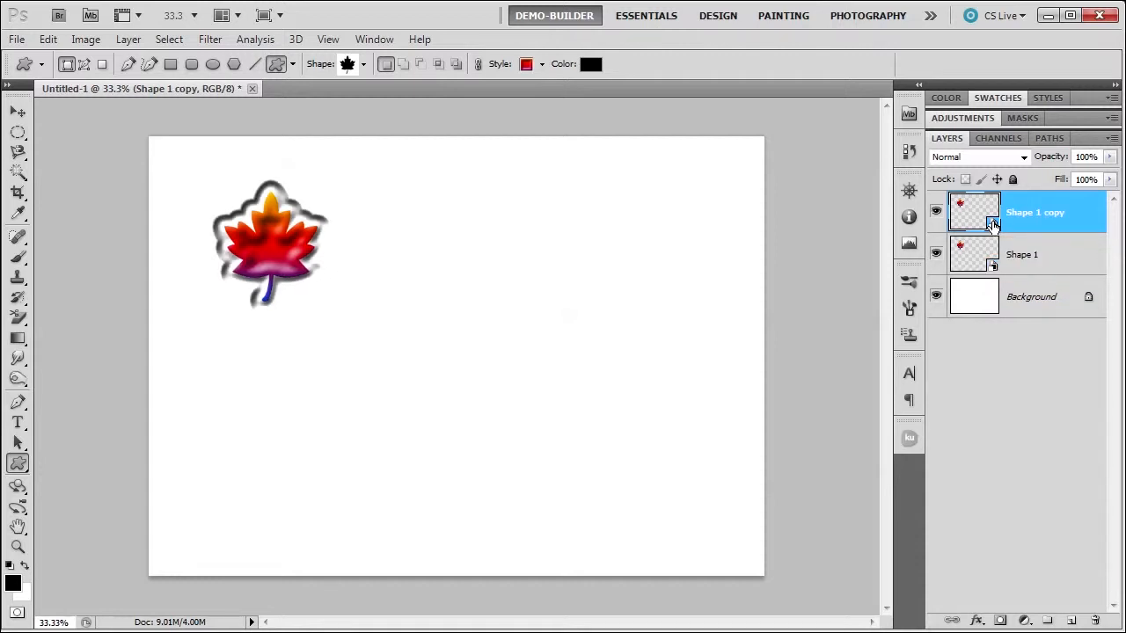
key("ctrl+j")
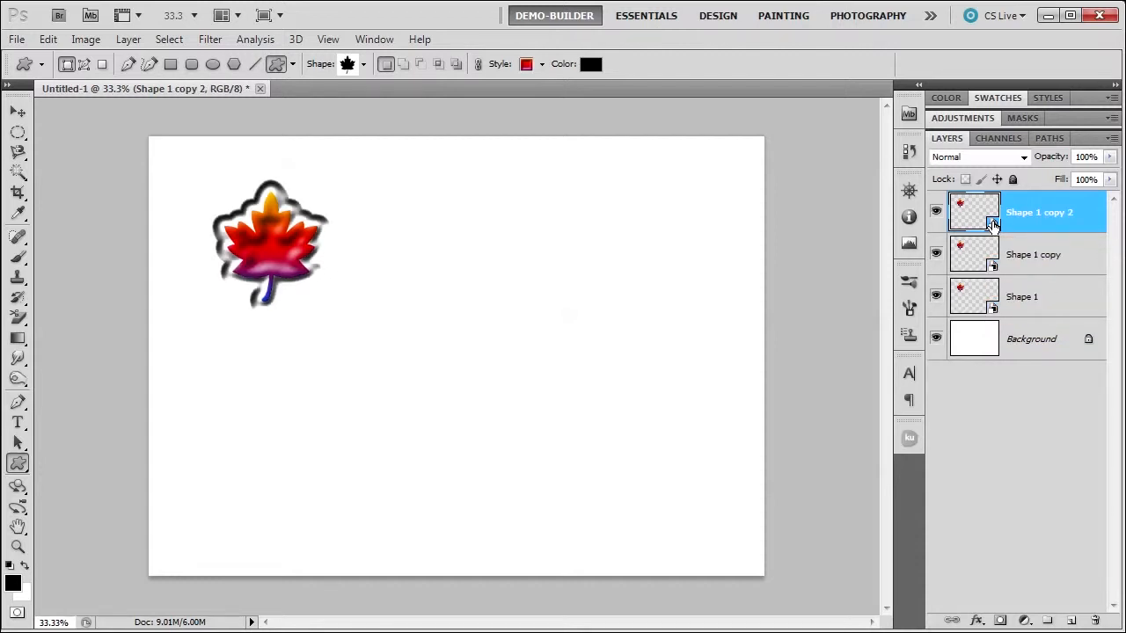
left_click(18, 111)
left_click_drag(273, 240, 609, 283)
left_click_drag(266, 250, 418, 444)
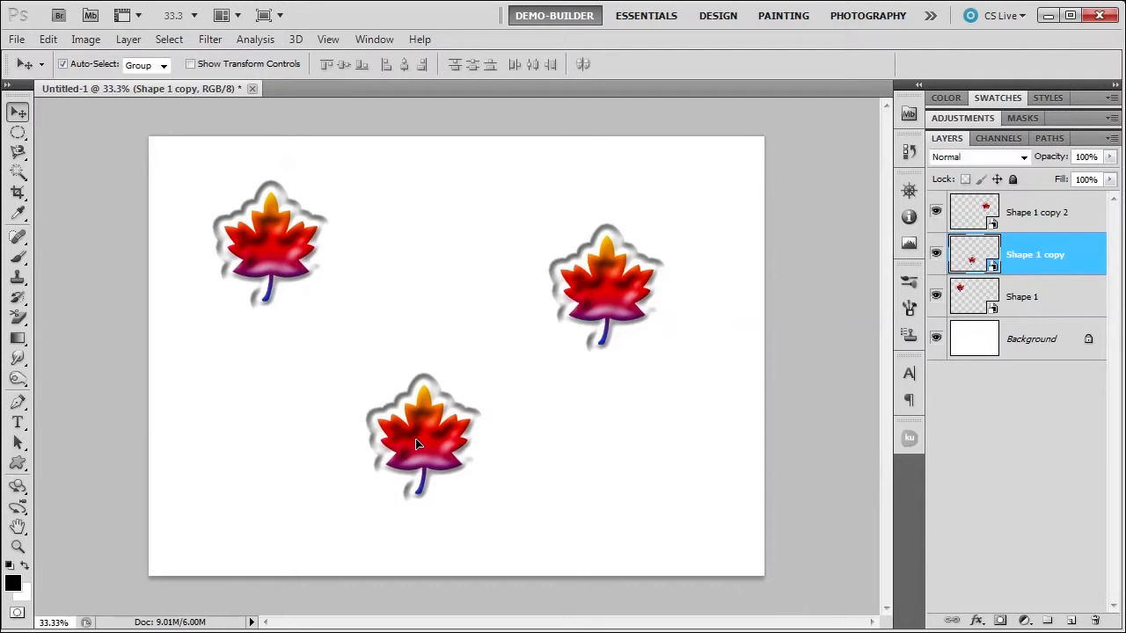
Open the contents of the Shape 1 copy 2 smart object for editing.
left_click(1043, 211)
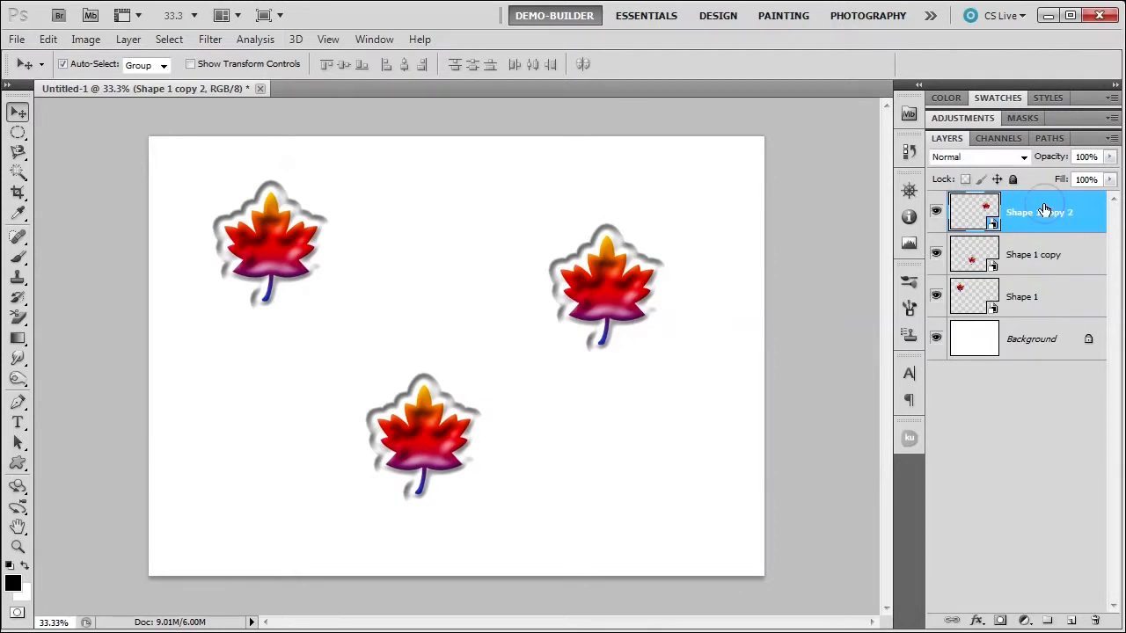
double_click(972, 216)
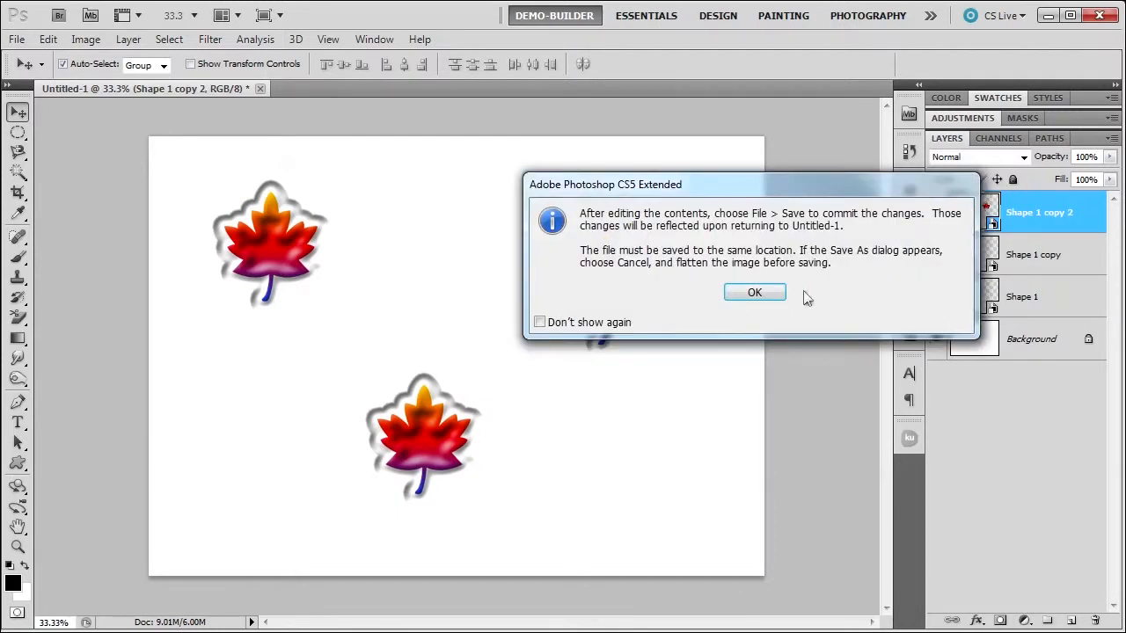
left_click(755, 293)
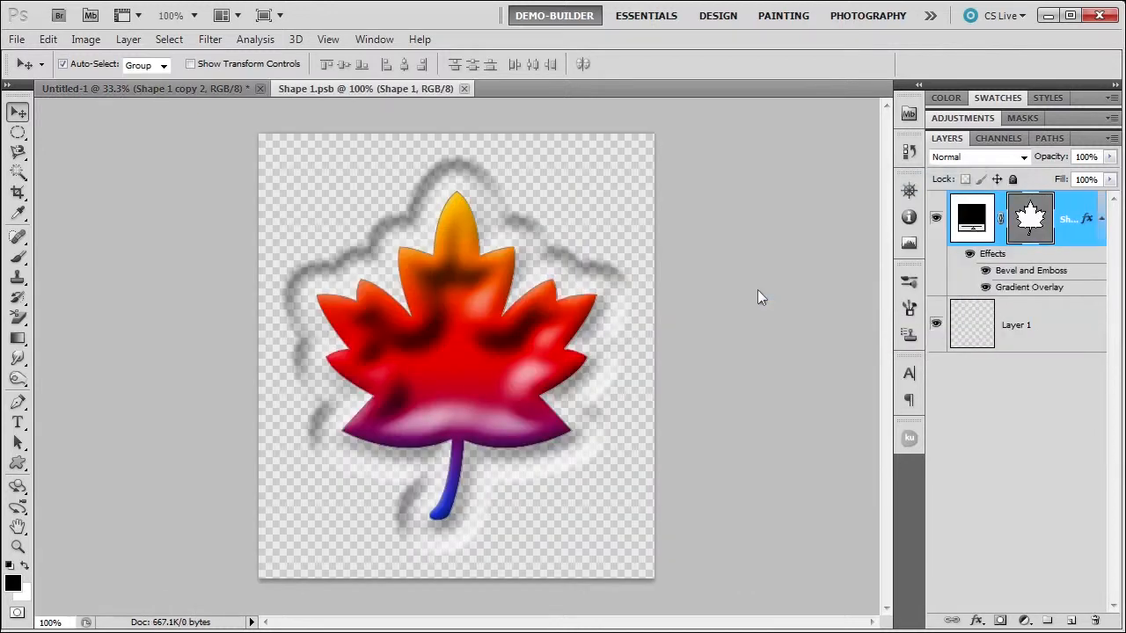
Replace the available shape styles with the Glass Buttons set.
left_click(18, 466)
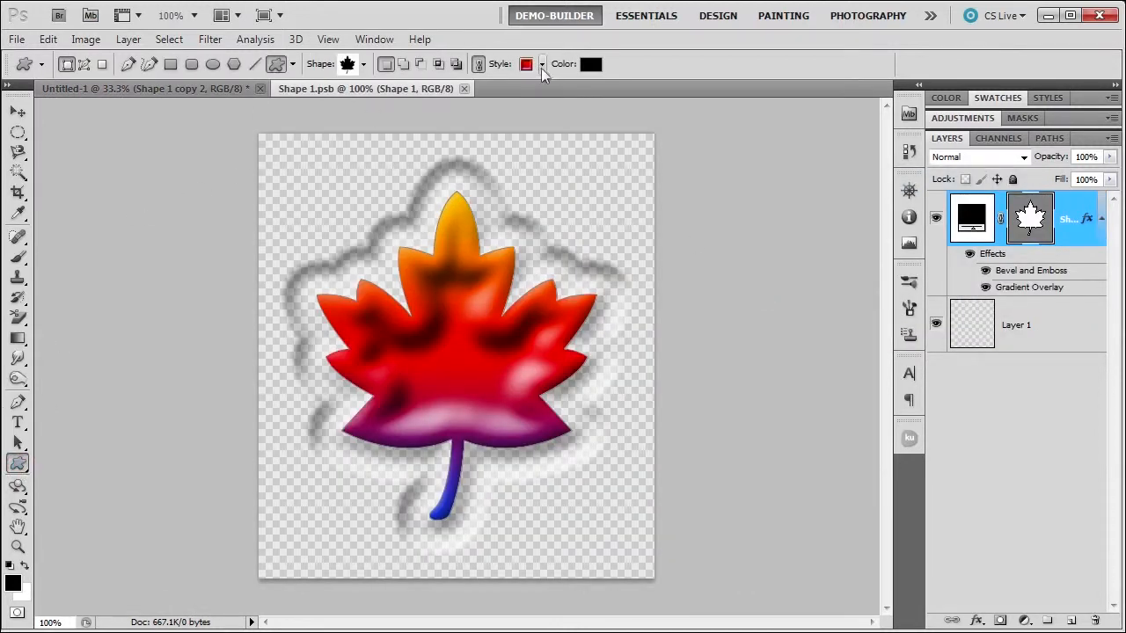
left_click(542, 66)
left_click(627, 94)
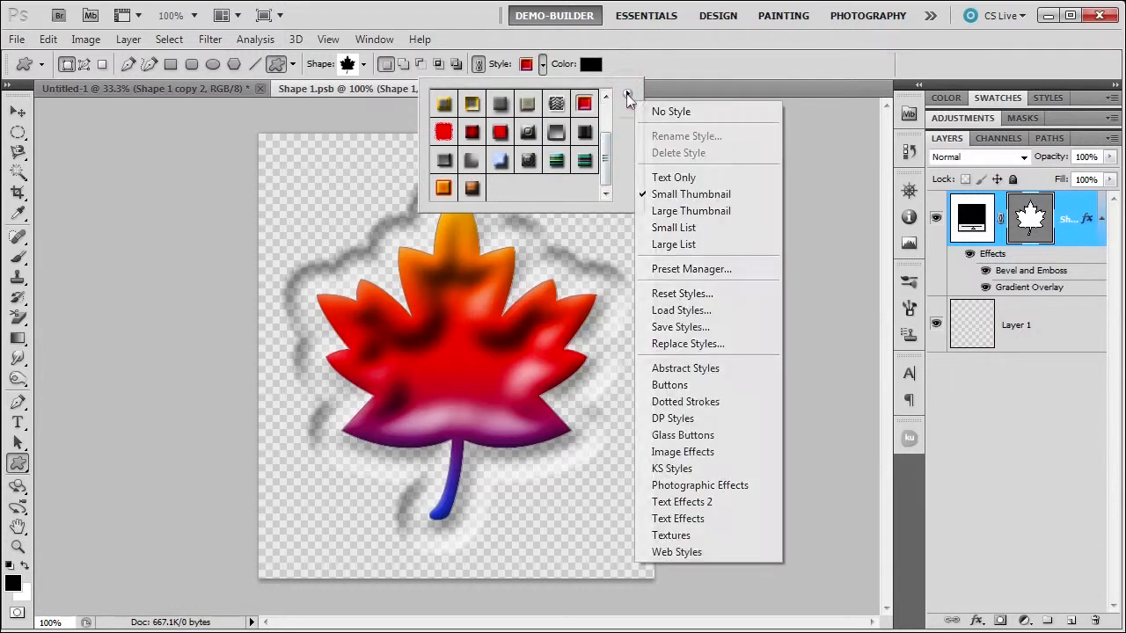
left_click(668, 389)
left_click(618, 259)
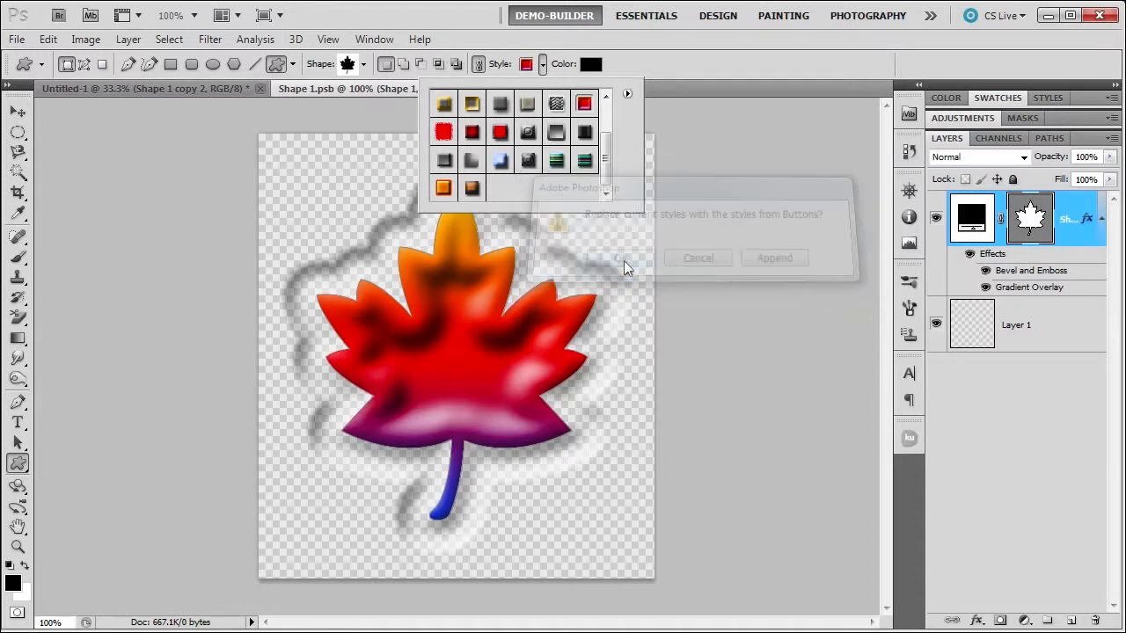
left_click(628, 93)
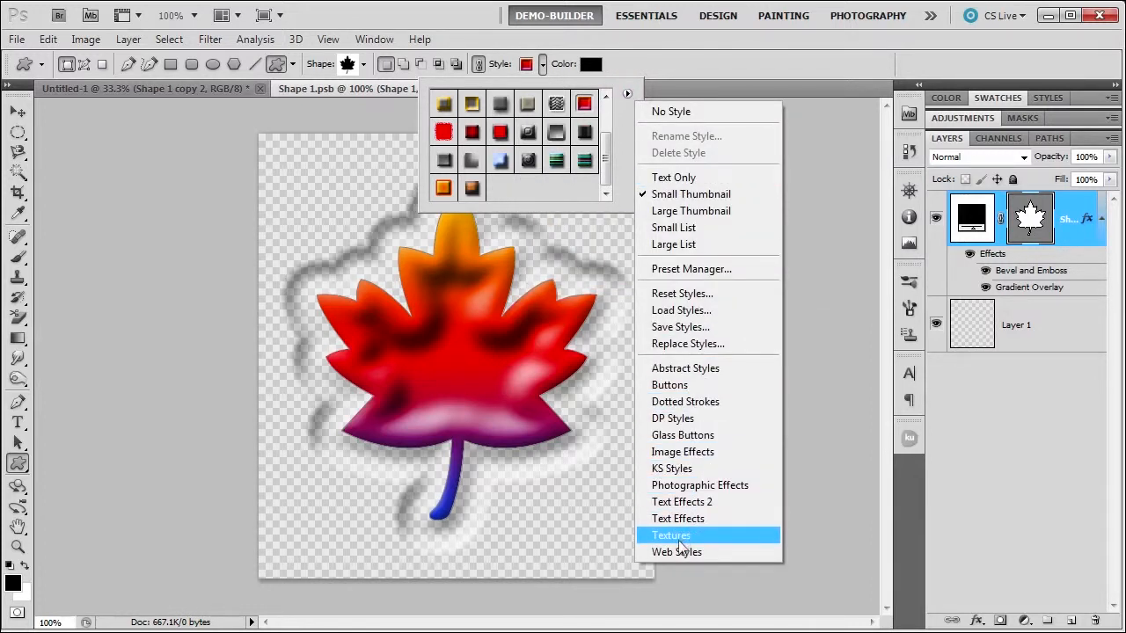
left_click(673, 435)
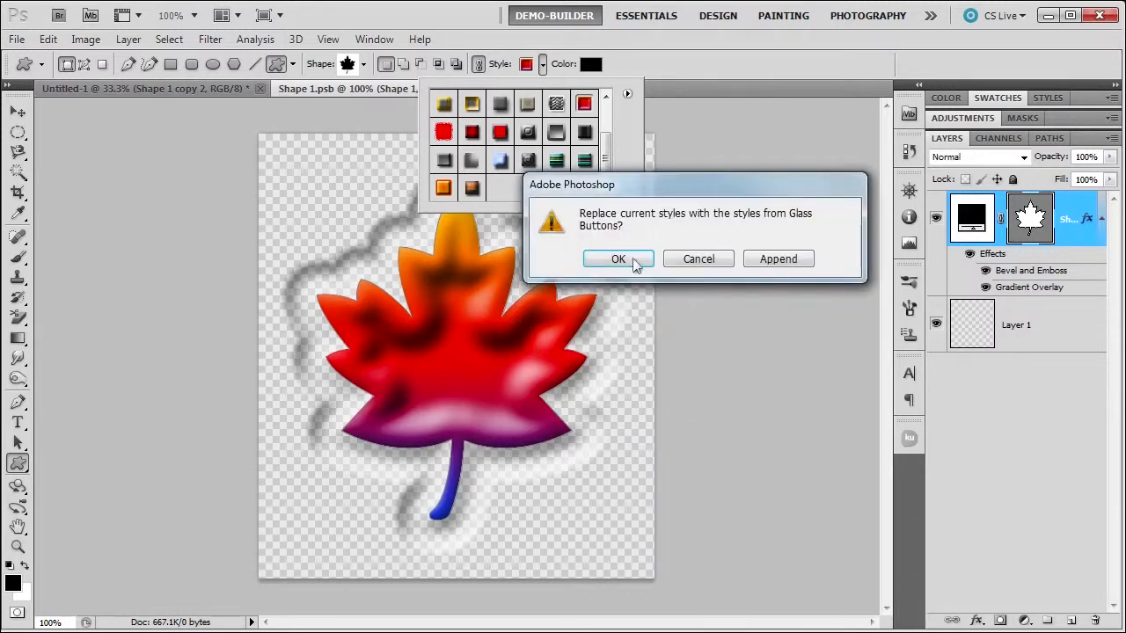
left_click(618, 260)
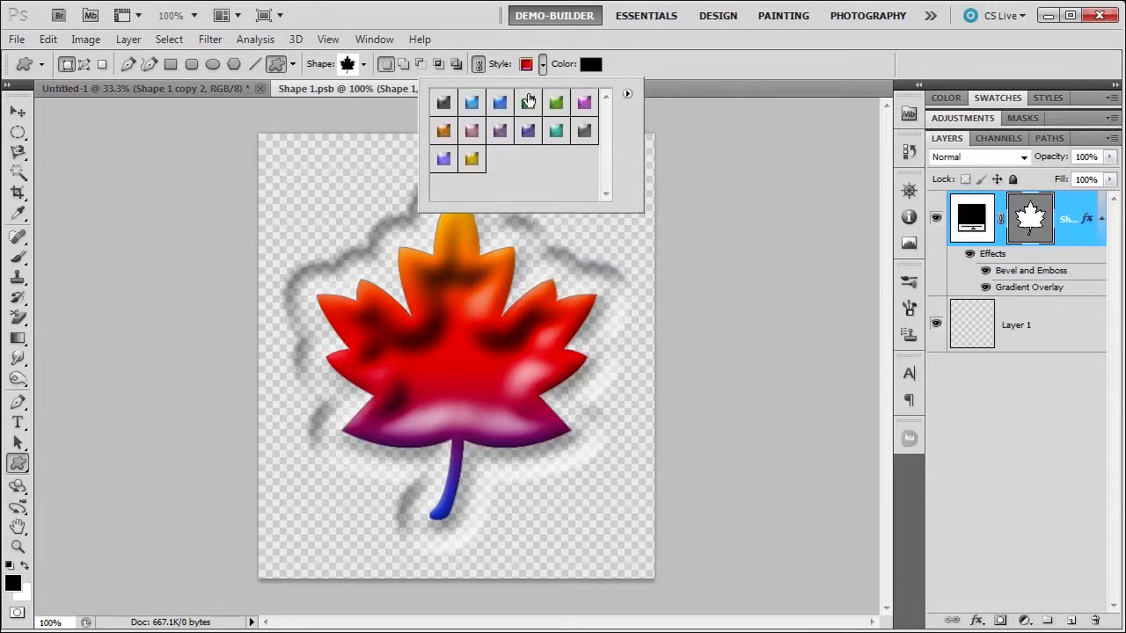
Try the green glass style on the leaf, settle on the light blue one, and close Shape 1.psb with changes saved.
left_click(527, 102)
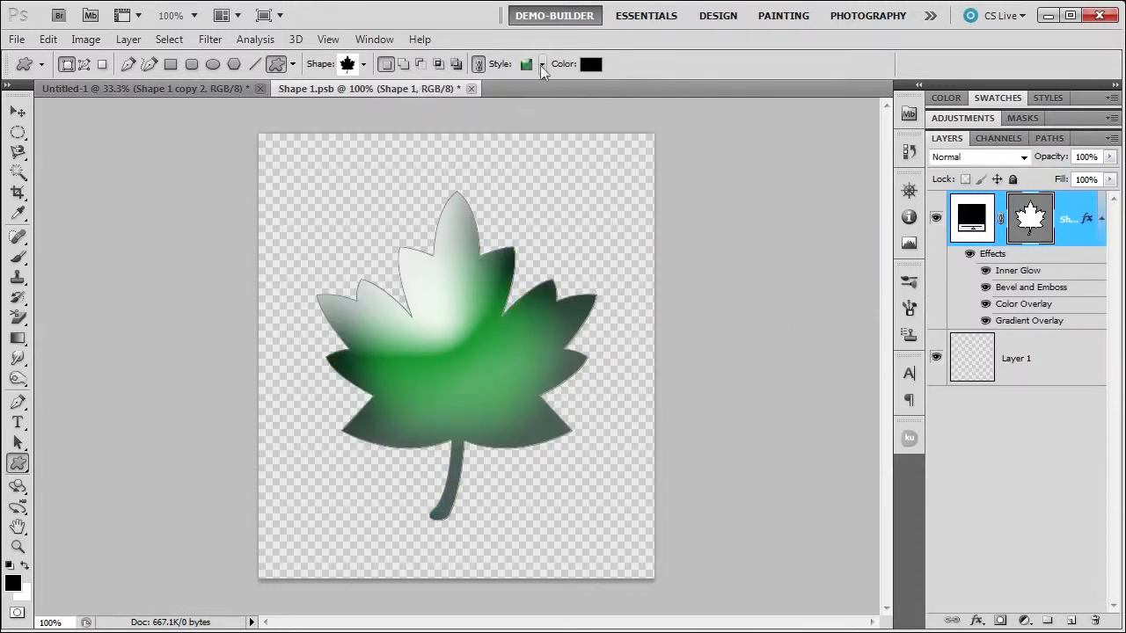
left_click(541, 64)
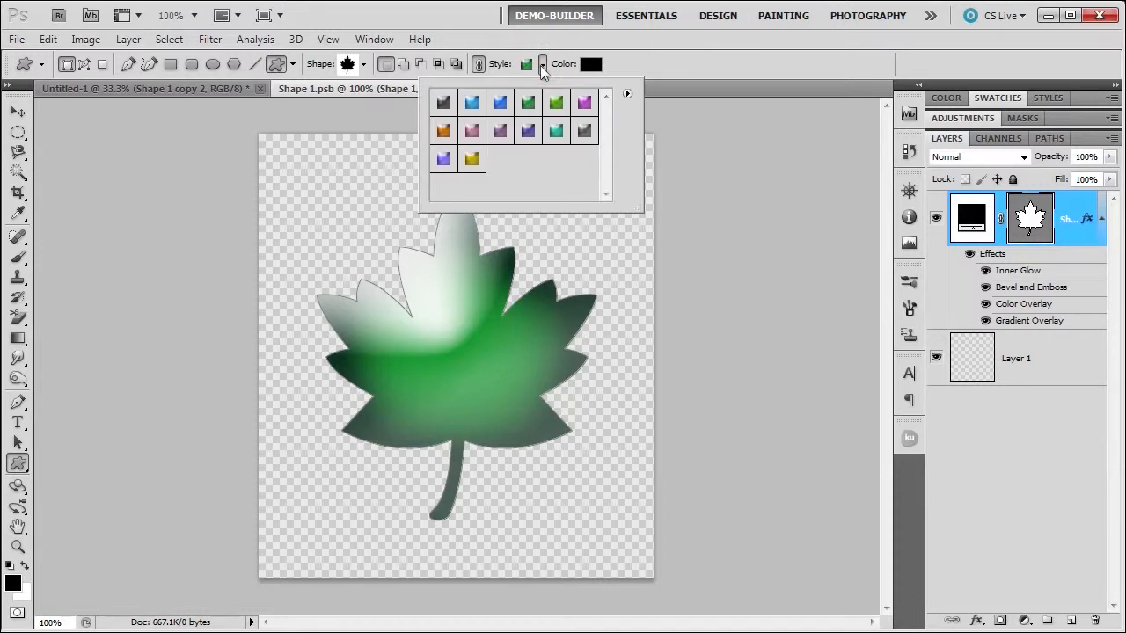
left_click(471, 103)
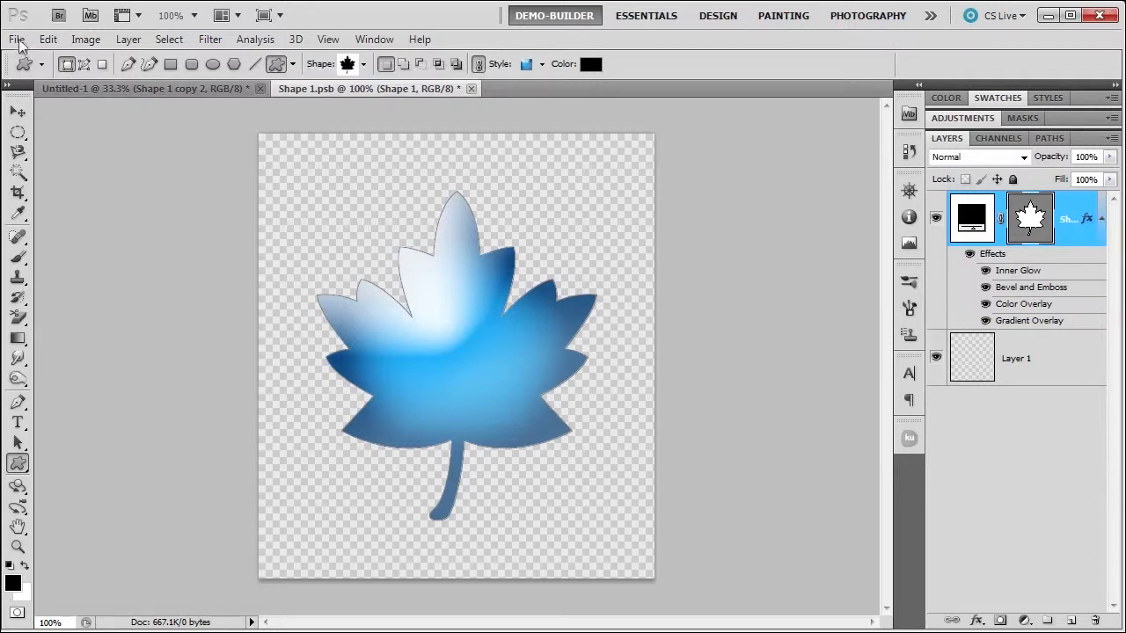
left_click(472, 89)
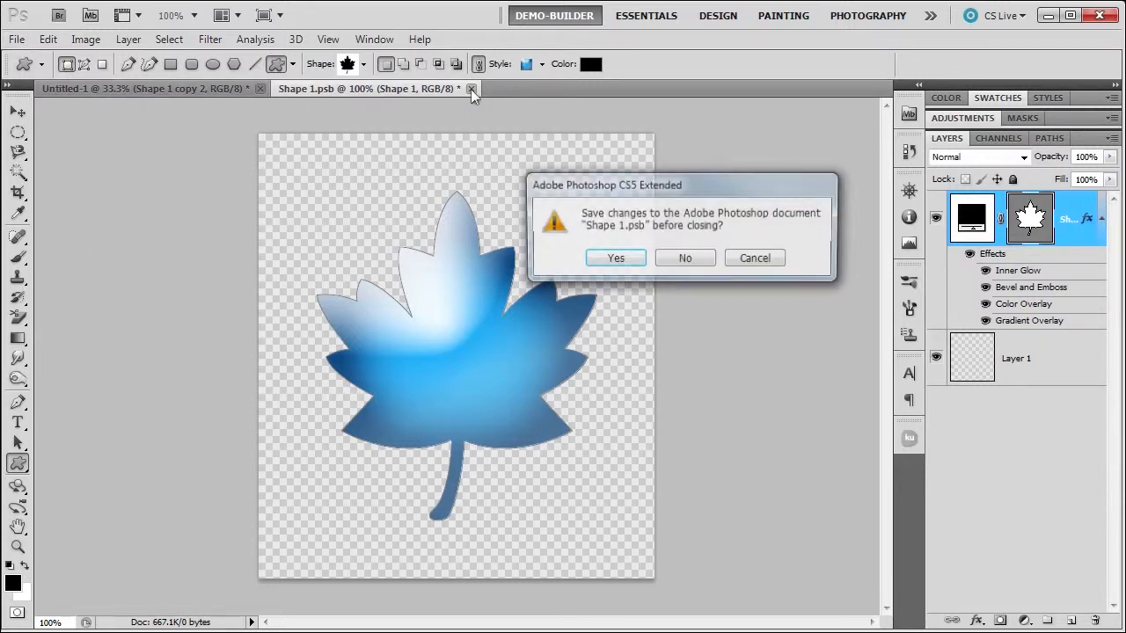
left_click(624, 258)
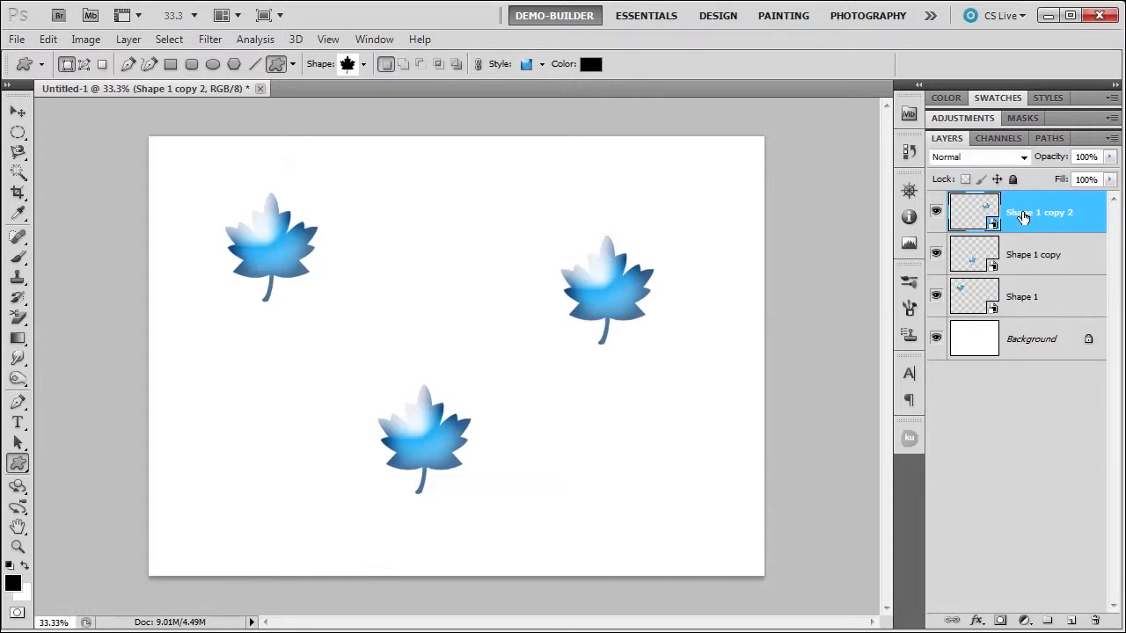
Scale the upper-left leaf on the Shape 1 layer proportionally to about 147%.
left_click(17, 112)
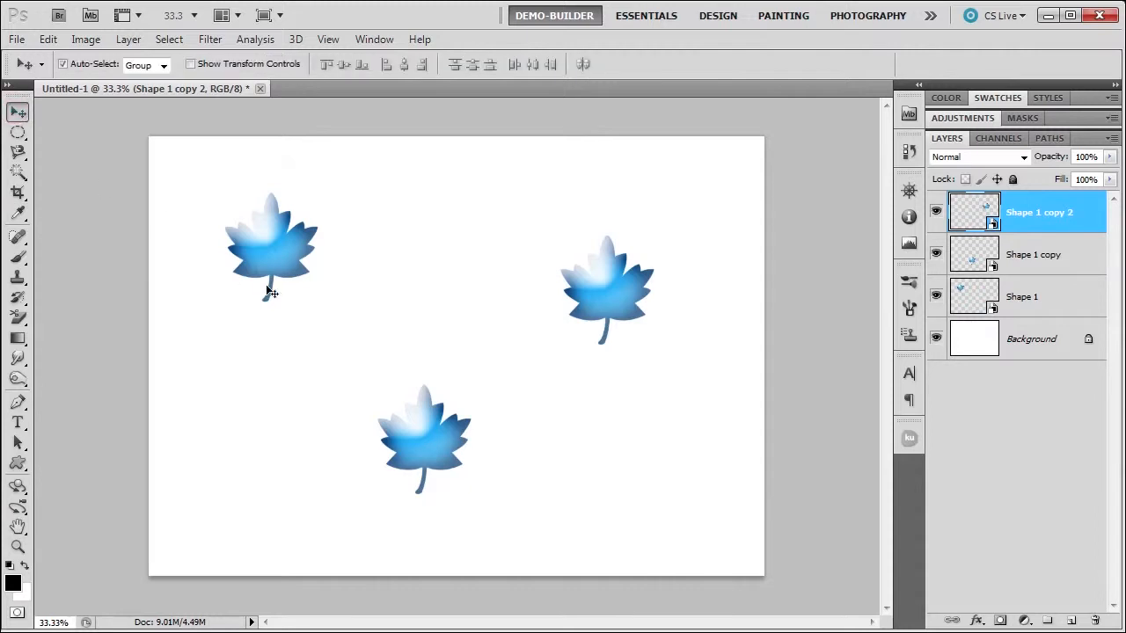
left_click(262, 253)
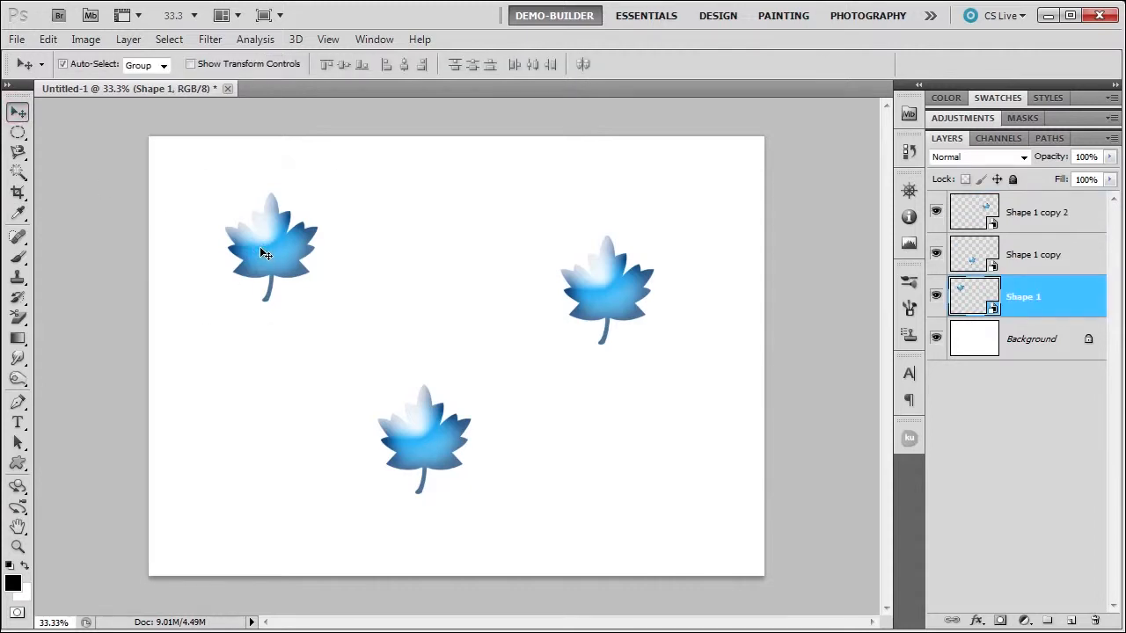
key("ctrl+t")
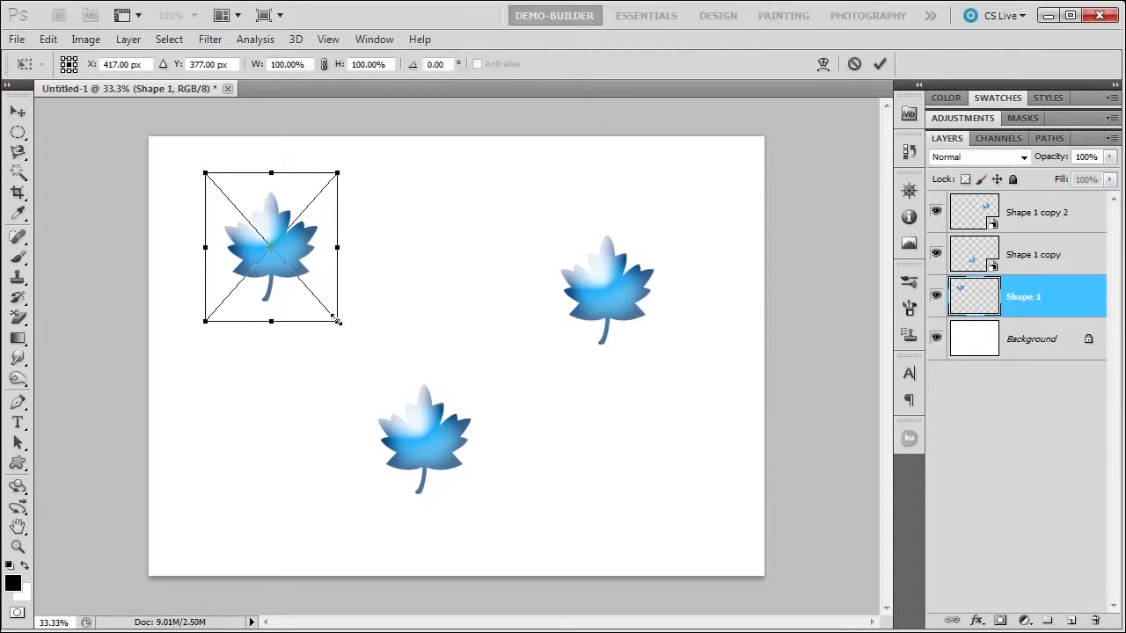
left_click_drag(337, 321, 399, 391)
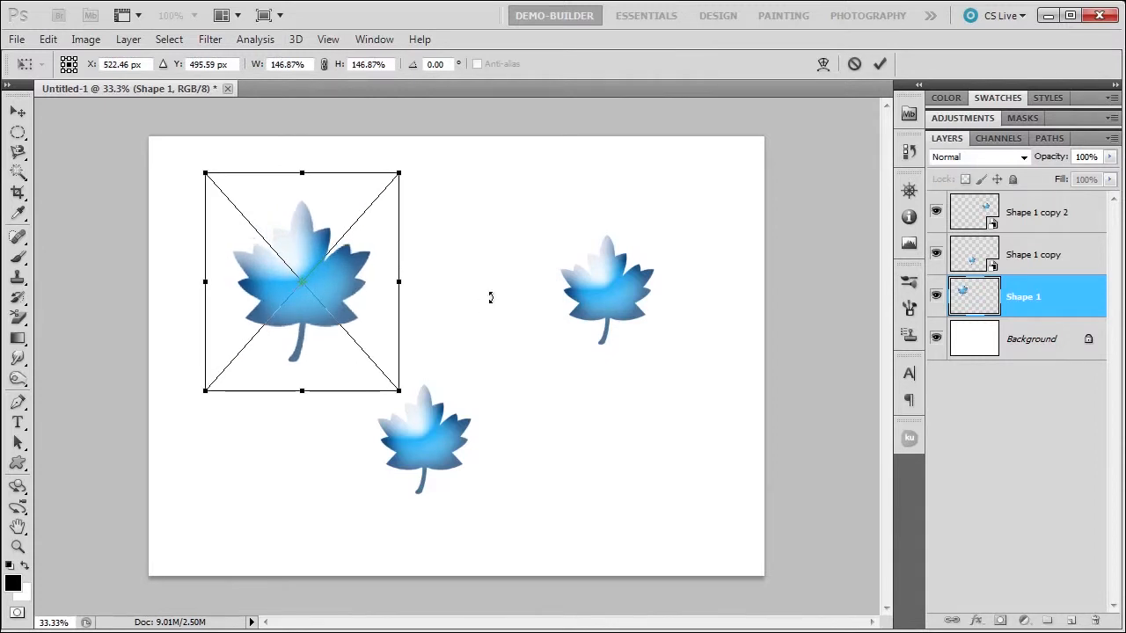
key("Return")
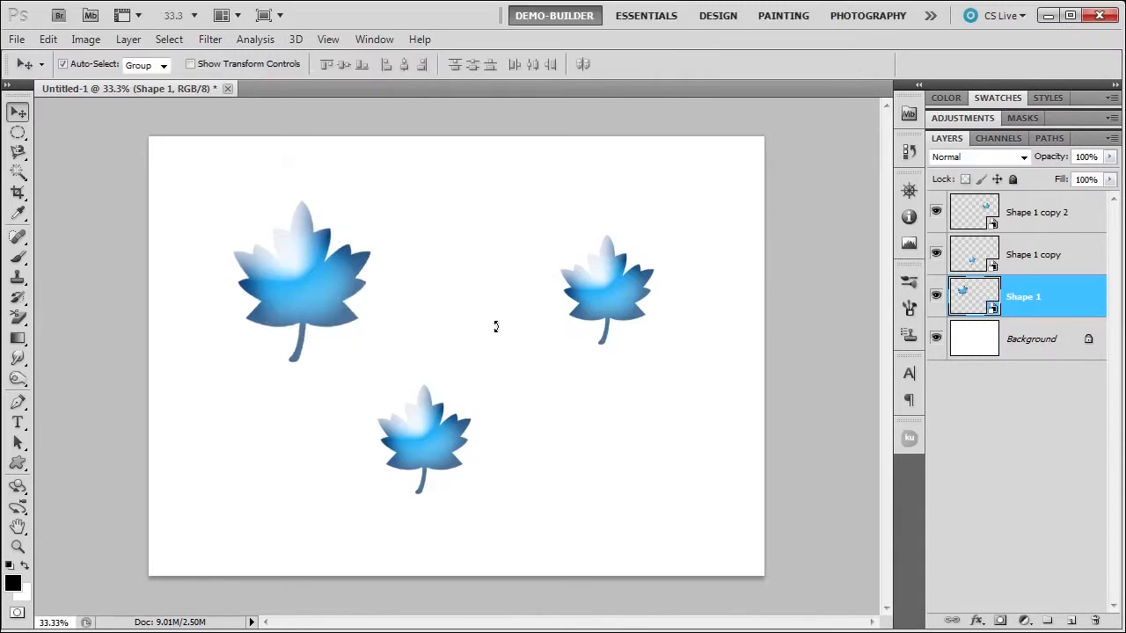
Reopen the free transform of the enlarged leaf on the Shape 1 layer to examine its stored scale values.
key("ctrl+t")
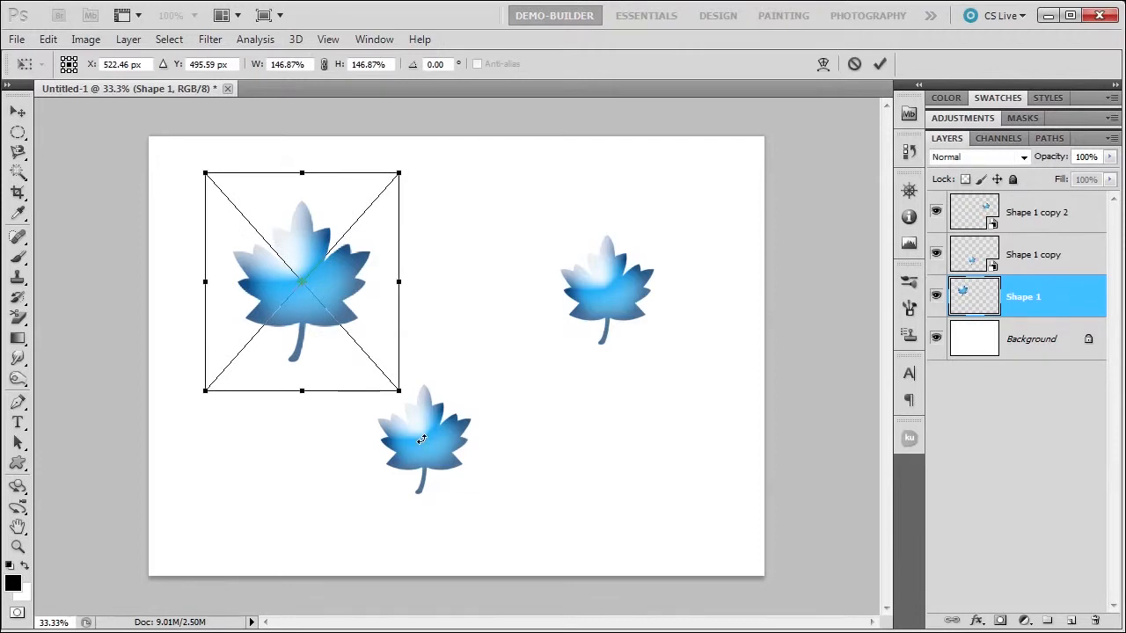
key("Return")
Rotate the lower middle leaf on the Shape 1 copy layer about 30° clockwise with Free Transform.
left_click(422, 440)
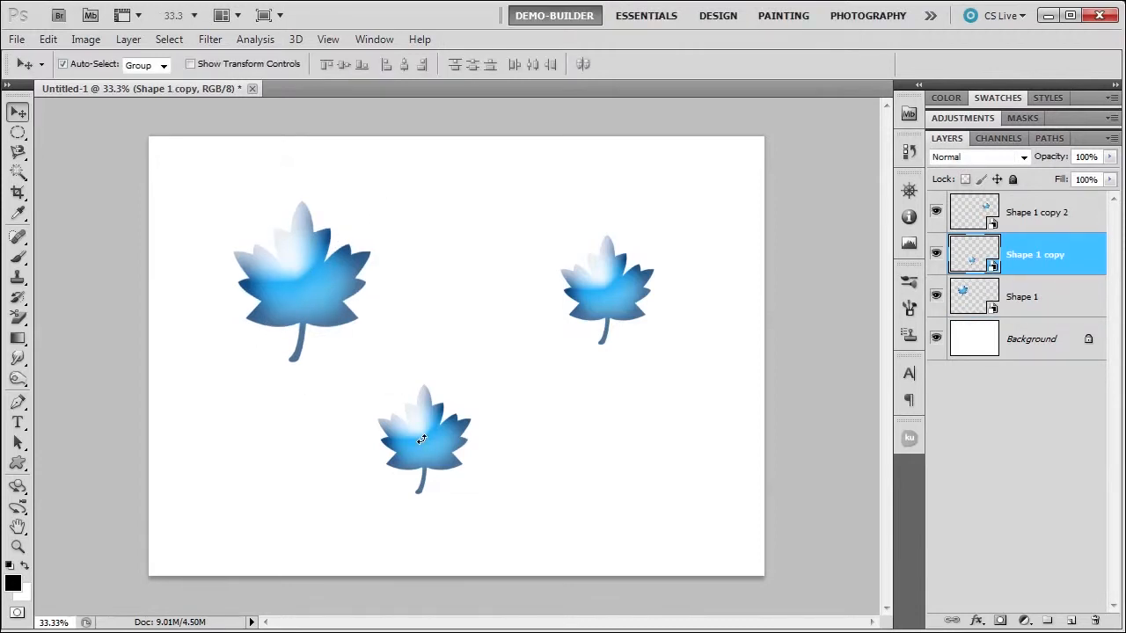
key("ctrl+t")
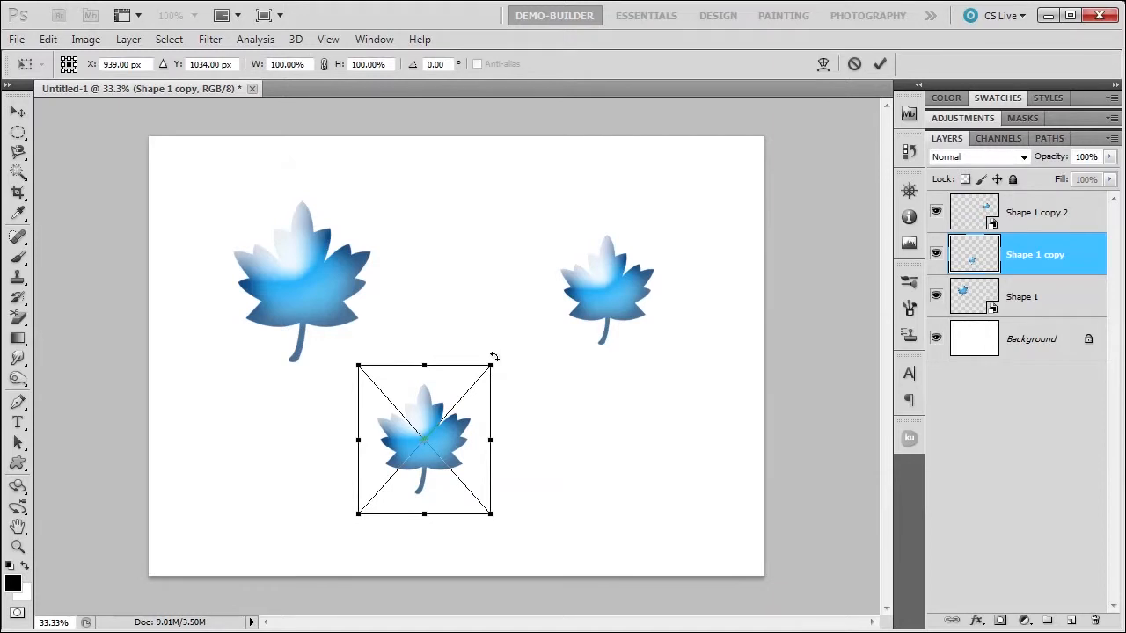
left_click_drag(493, 355, 497, 355)
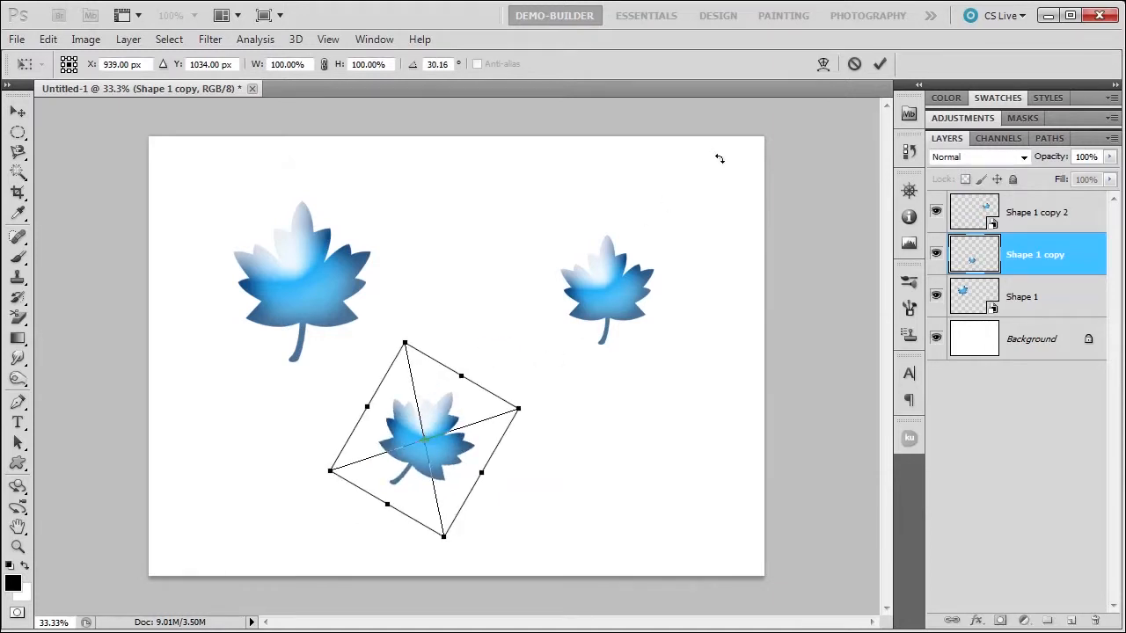
Apply a custom warp to the rotated leaf, pulling its middle, lower edge, left side and upper corner outward.
left_click(823, 64)
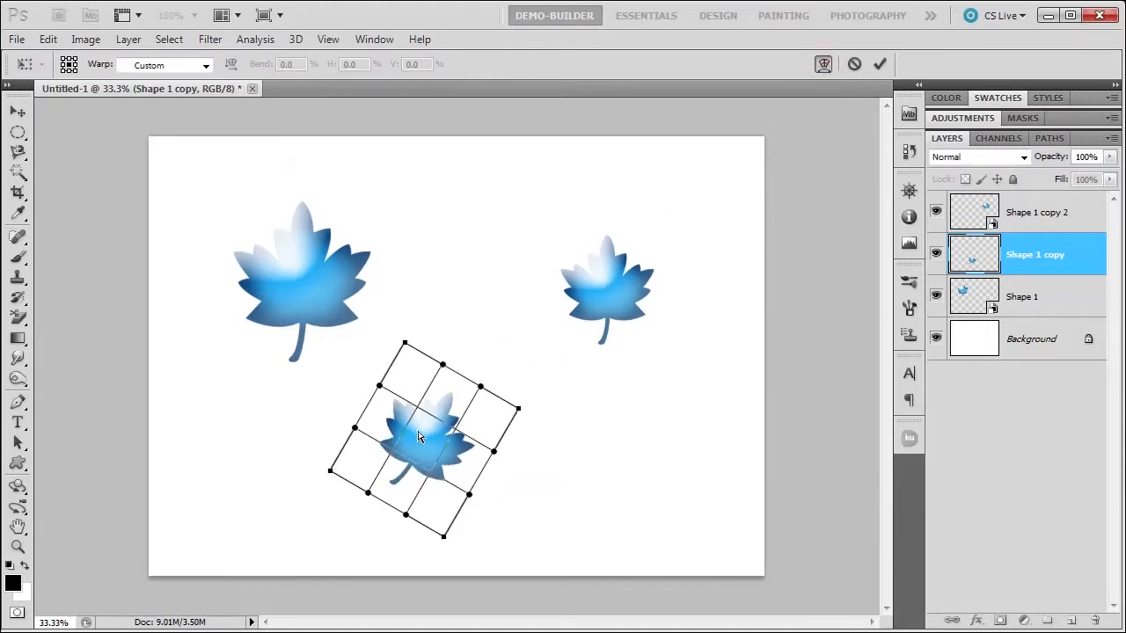
left_click_drag(419, 436, 443, 424)
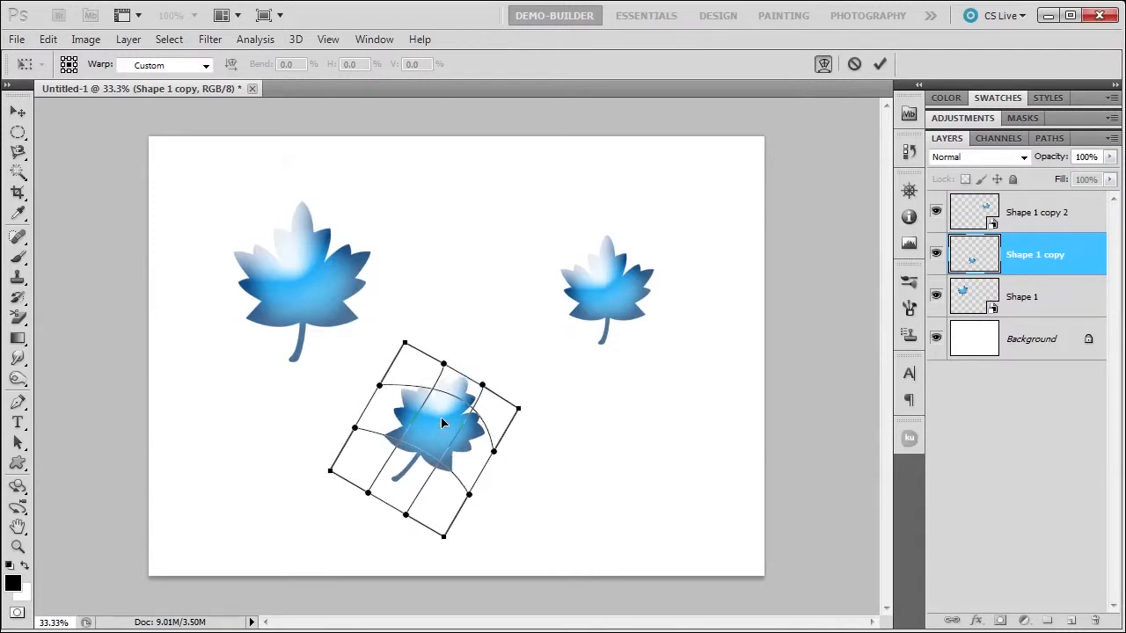
left_click_drag(420, 547, 427, 562)
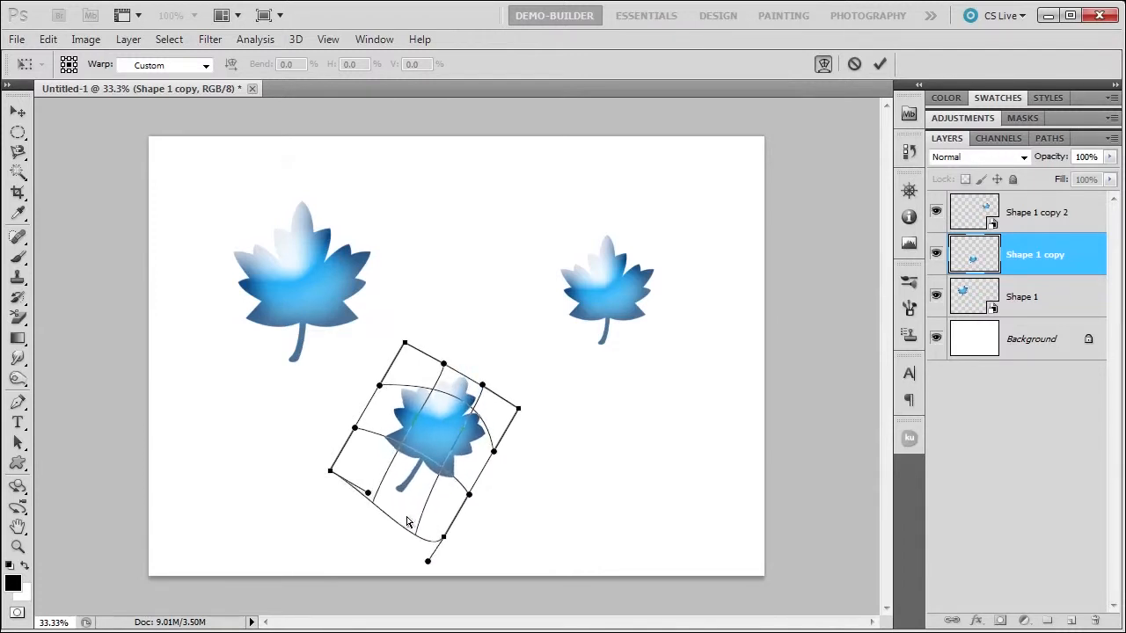
mouse_move(382, 439)
left_mouse_down()
mouse_move(310, 440)
mouse_move(378, 448)
mouse_move(359, 473)
mouse_move(353, 456)
left_mouse_up()
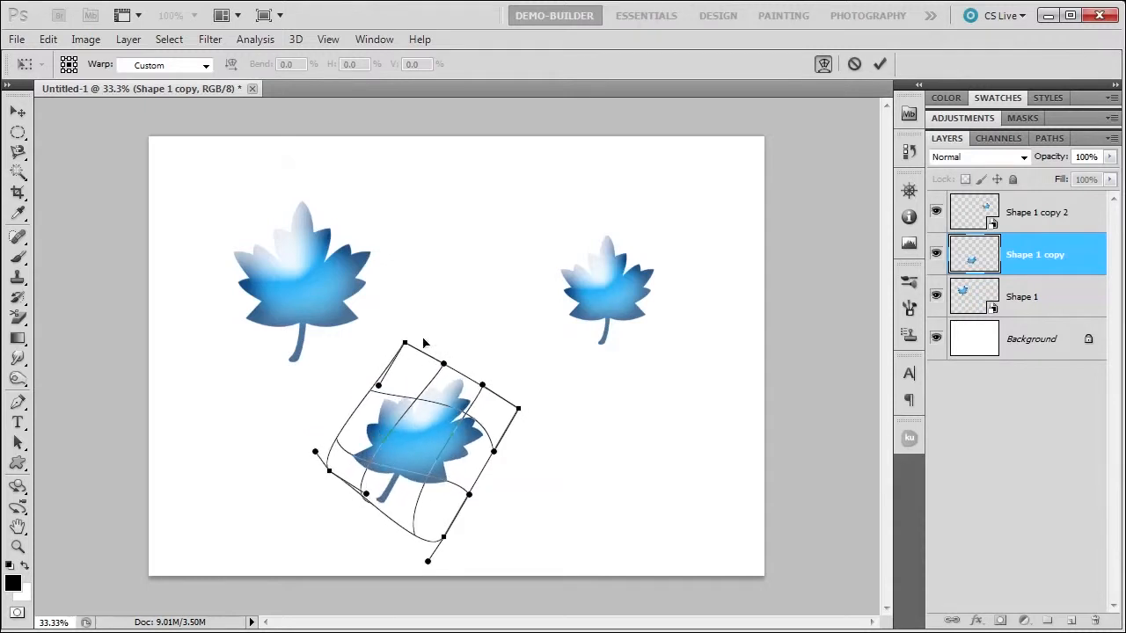
left_click_drag(404, 343, 443, 327)
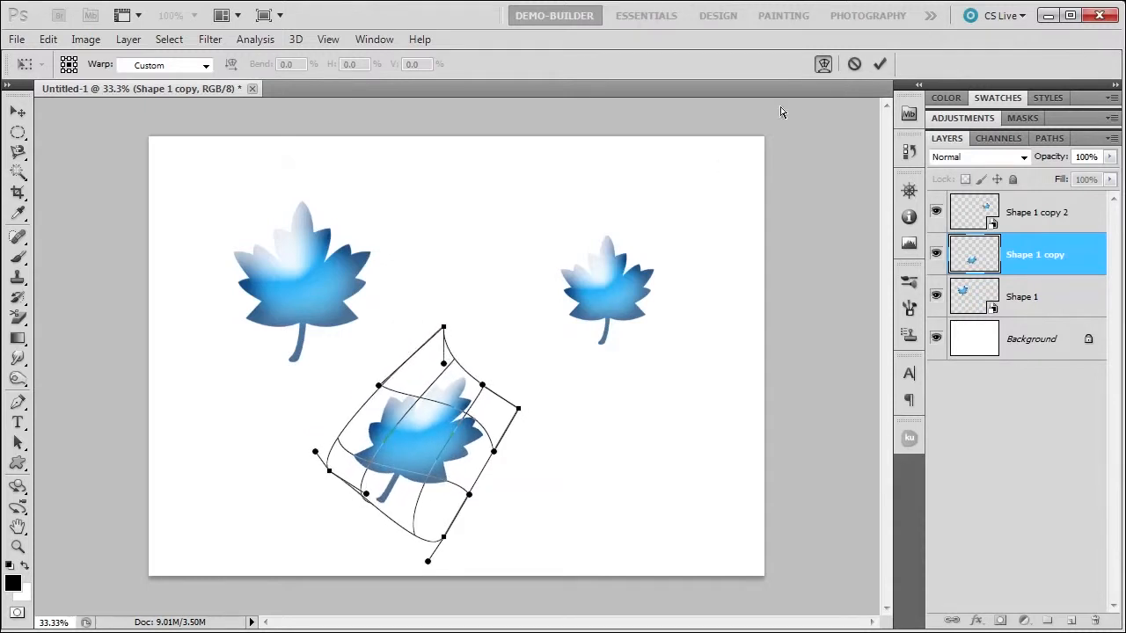
left_click(878, 63)
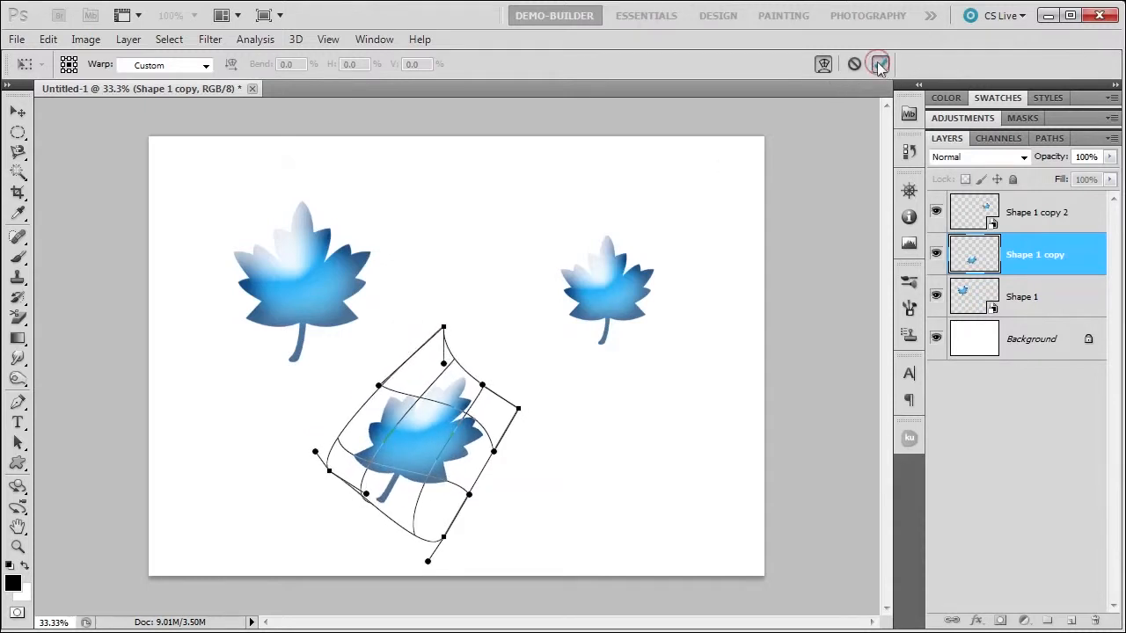
Scale the right-hand leaf on the Shape 1 copy 2 layer down to about 78% width and 73% height.
left_click(599, 291)
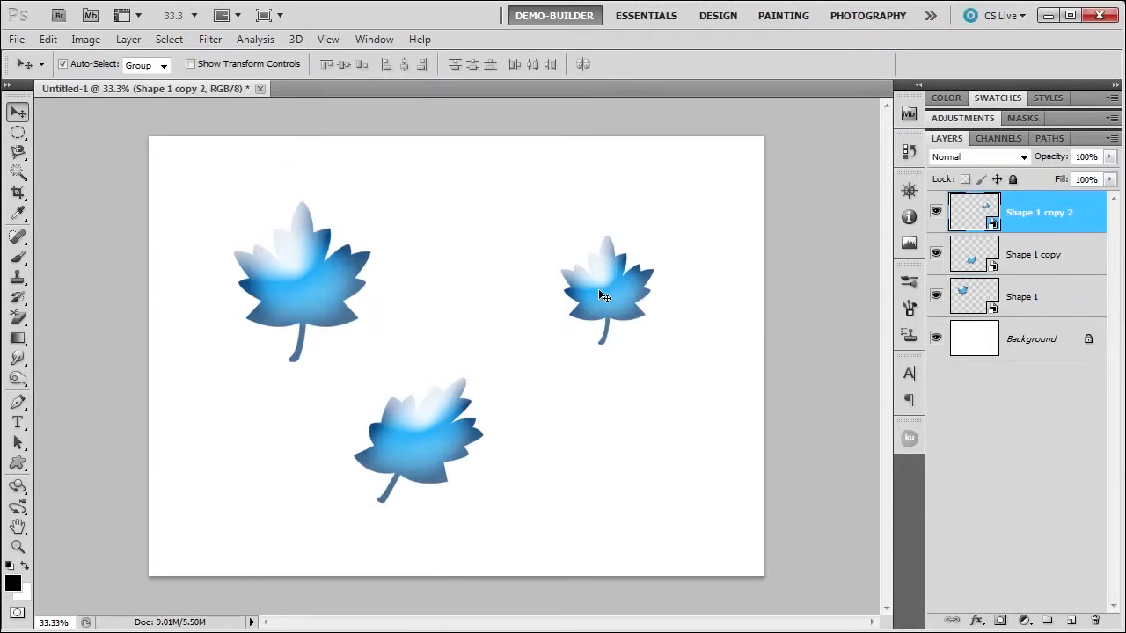
key("ctrl+t")
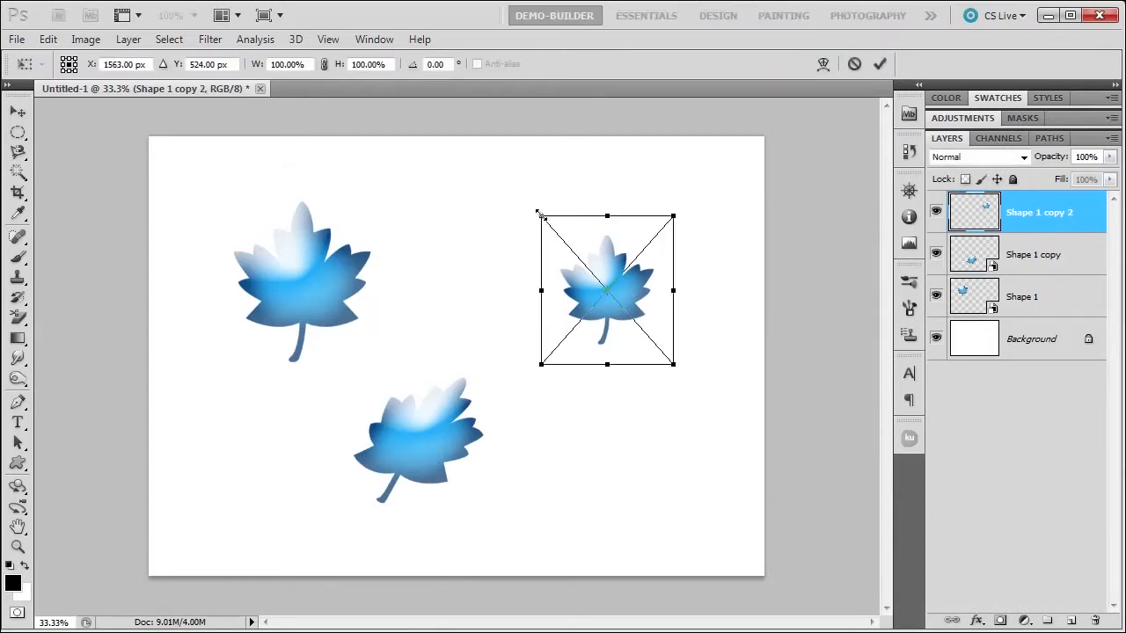
left_click_drag(539, 213, 570, 255)
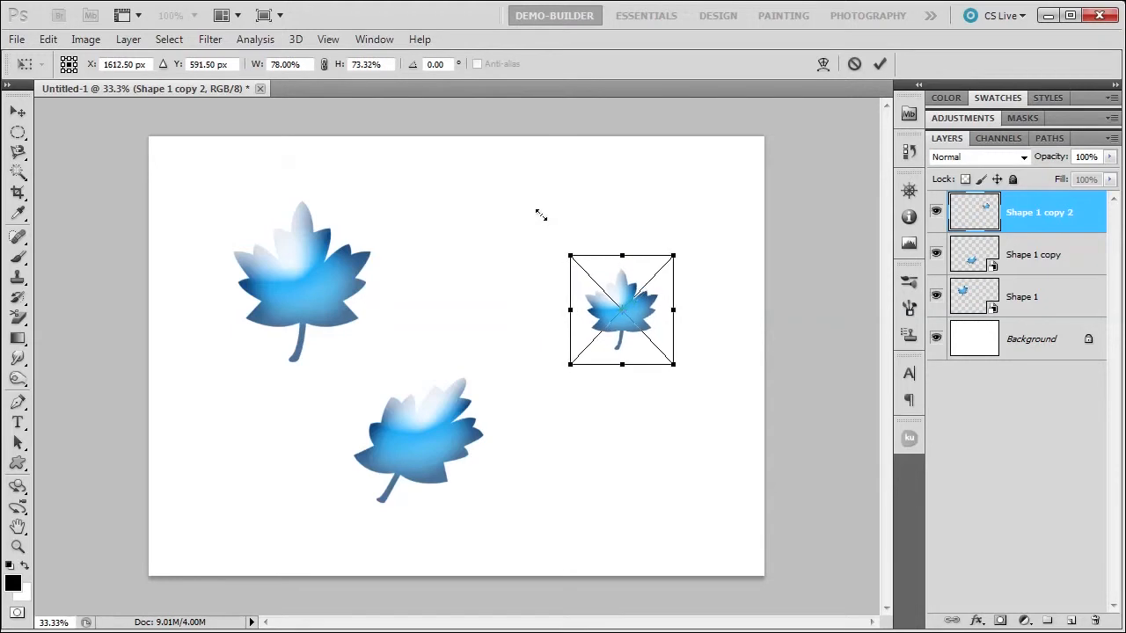
left_click(878, 64)
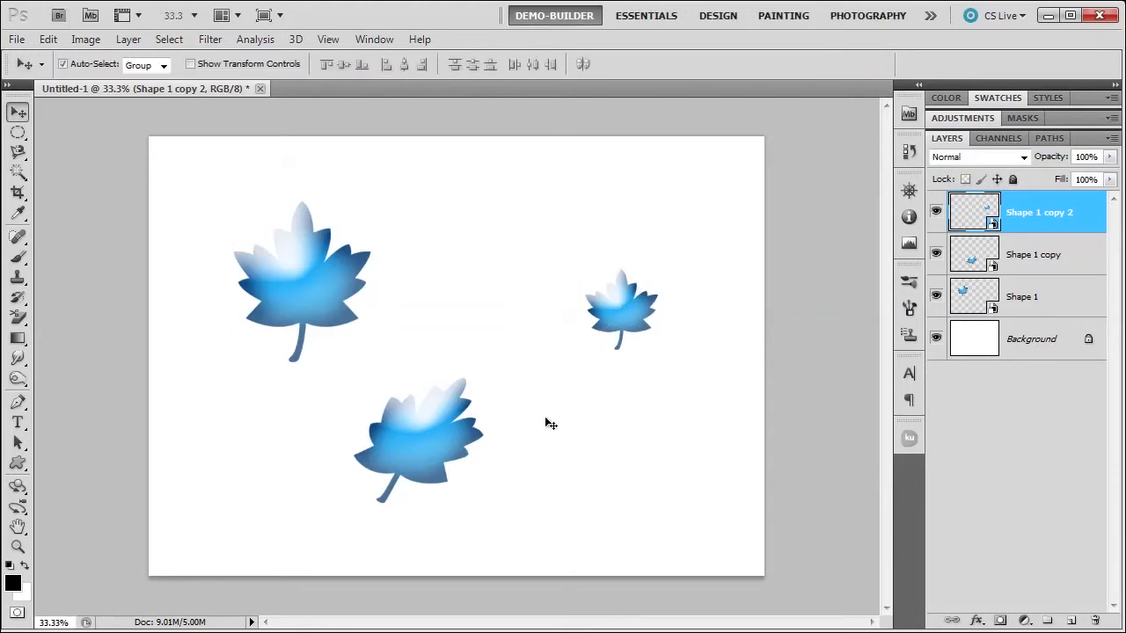